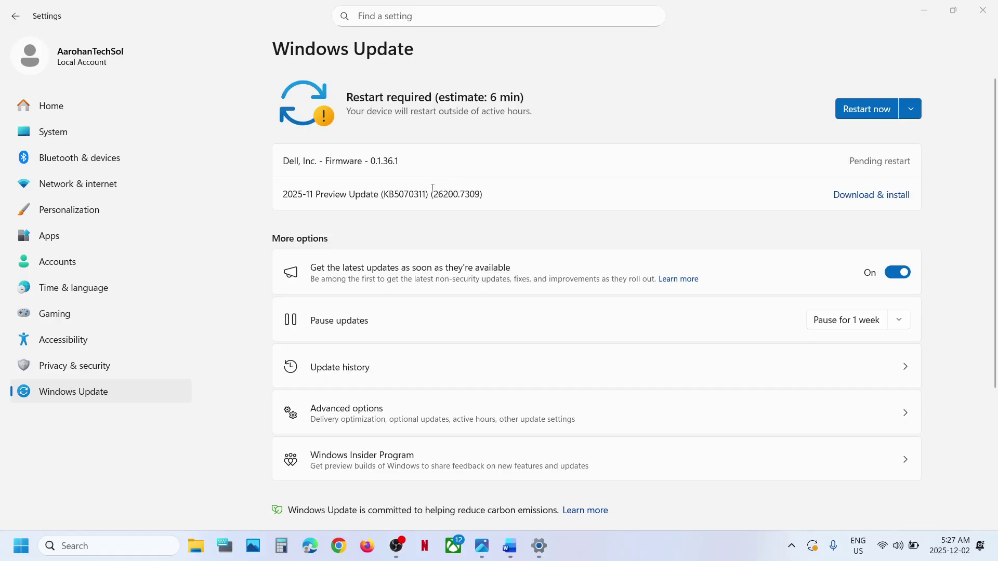
# Select the KB5070311 number in the 2025-11 Preview Update line on Windows Update.
pyautogui.doubleClick(409, 193)
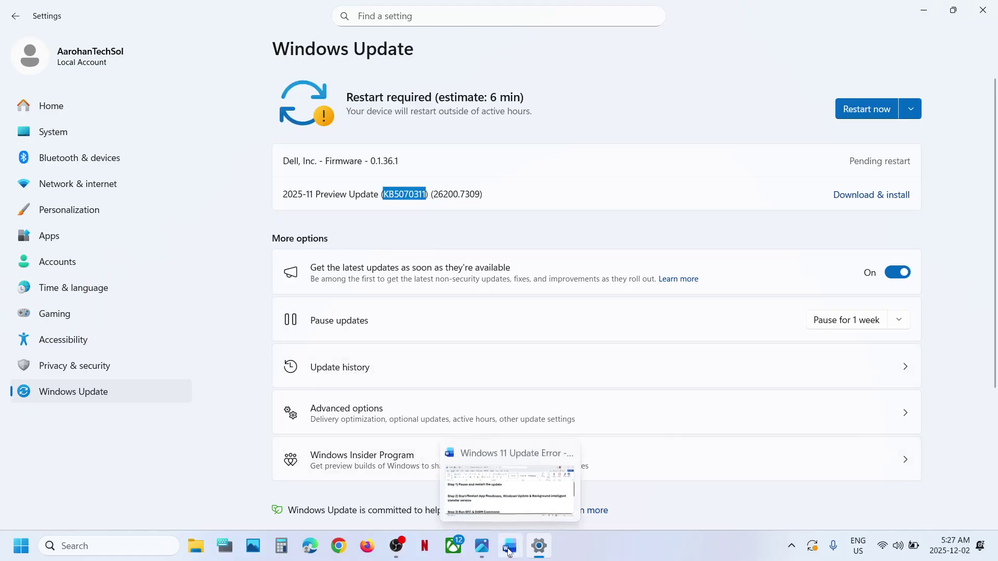
pyautogui.click(115, 544)
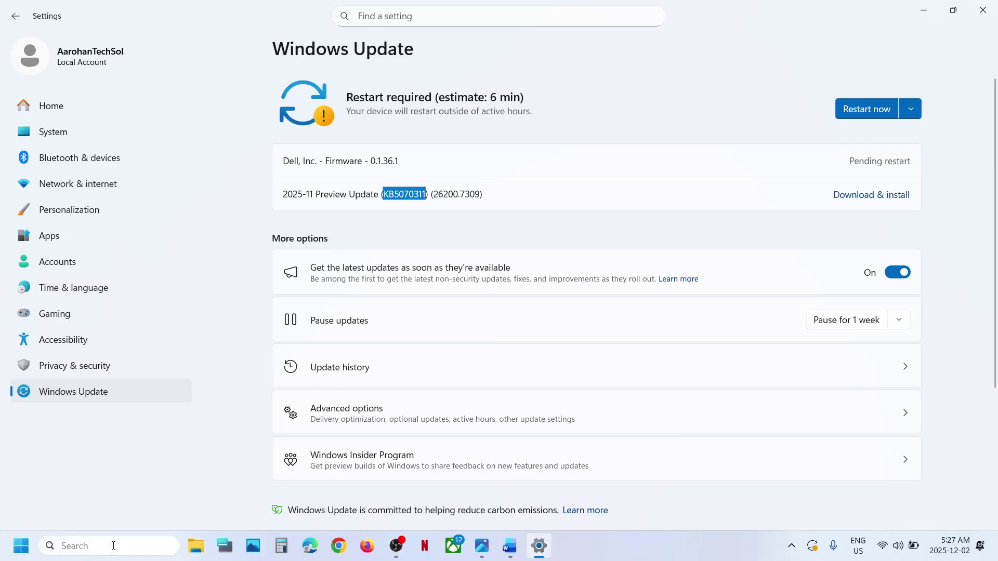
# Open Services and set the App Readiness startup type to Automatic.
pyautogui.write('services')
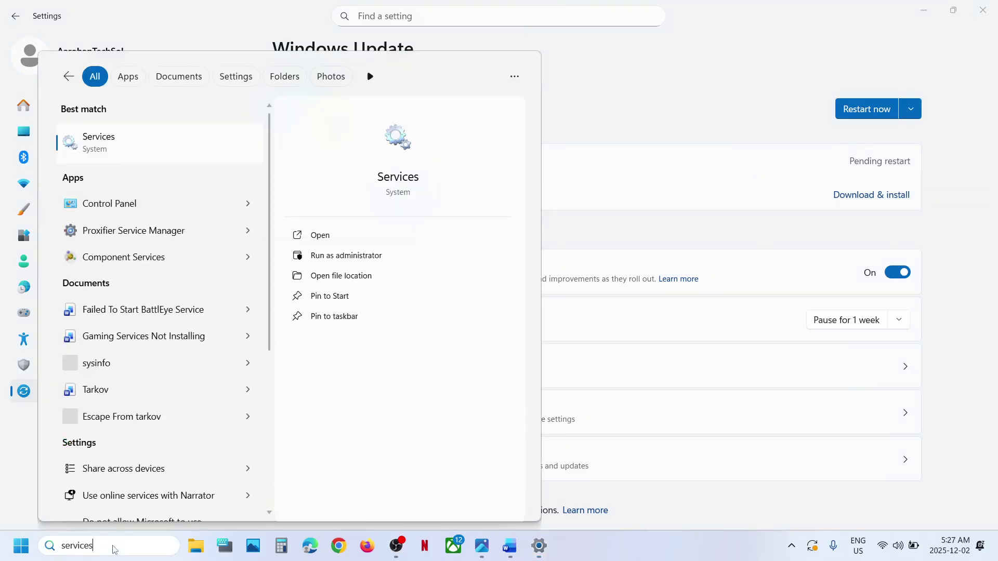
pyautogui.press('Return')
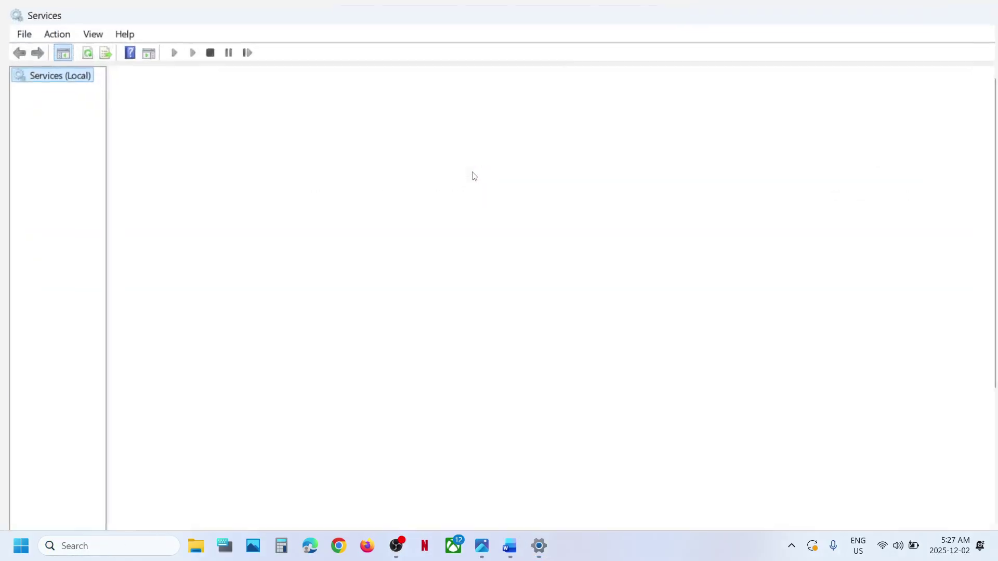
pyautogui.click(281, 163)
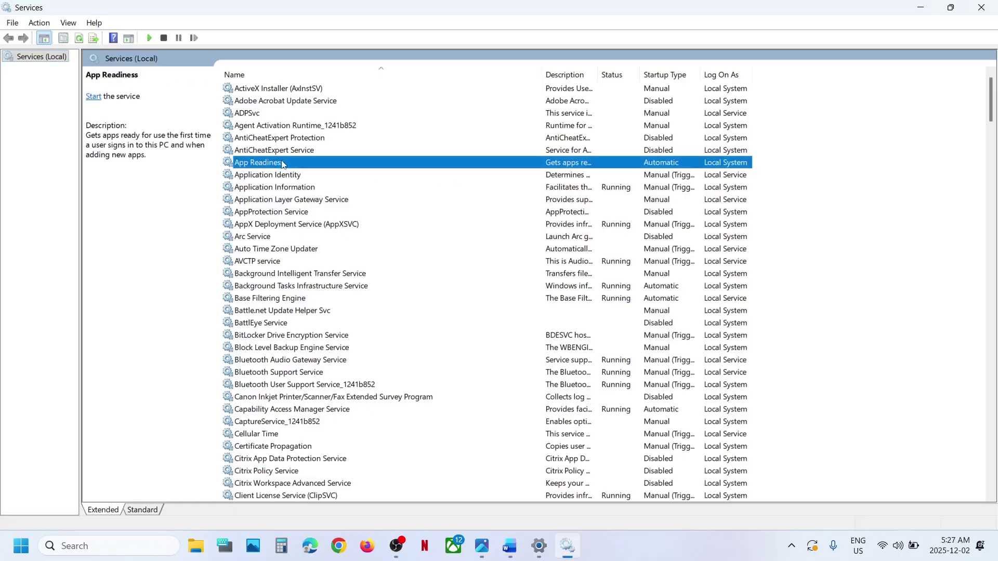
pyautogui.doubleClick(283, 164)
pyautogui.click(494, 256)
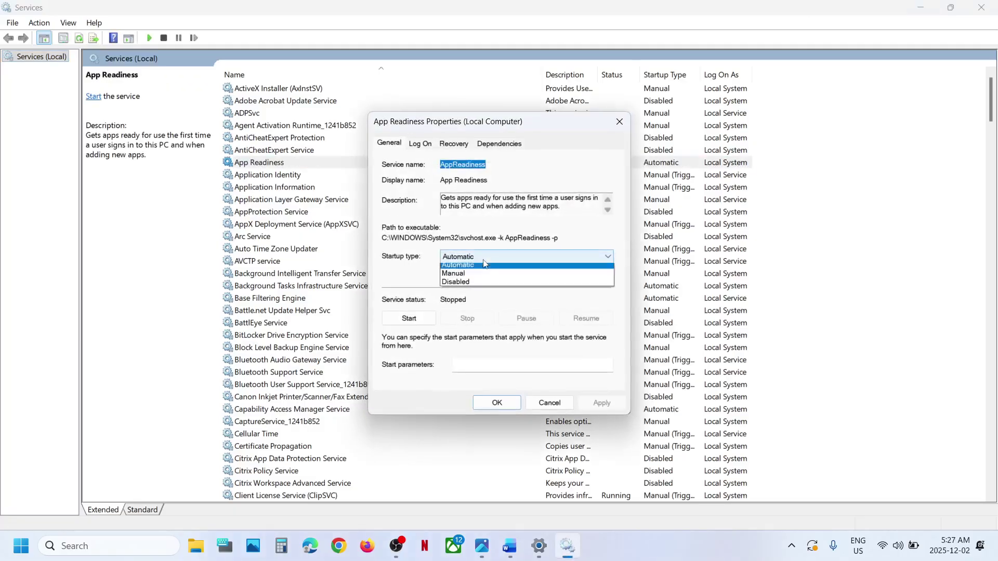
pyautogui.click(474, 276)
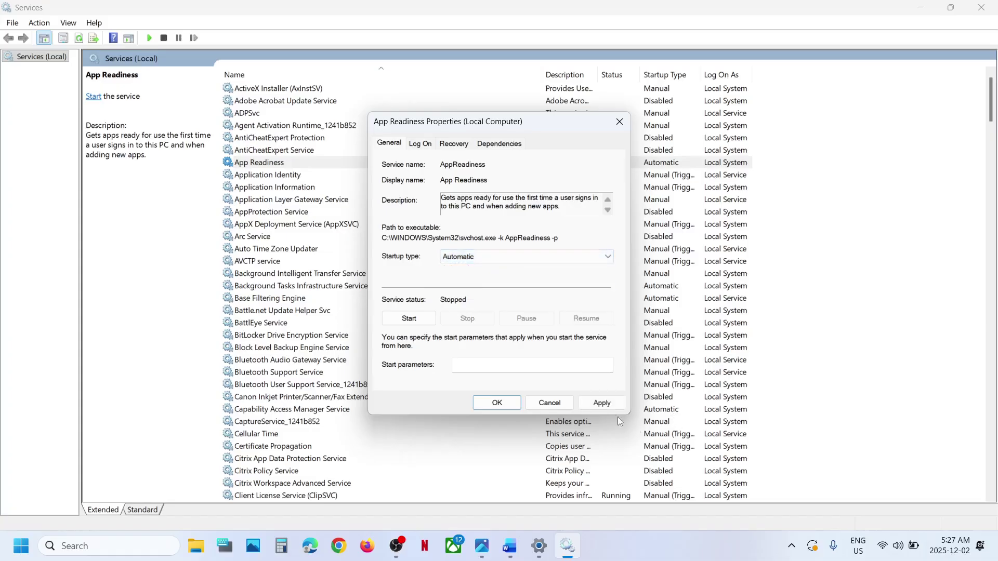
pyautogui.click(603, 407)
# Start the App Readiness service, close its properties, then restart it.
pyautogui.click(419, 320)
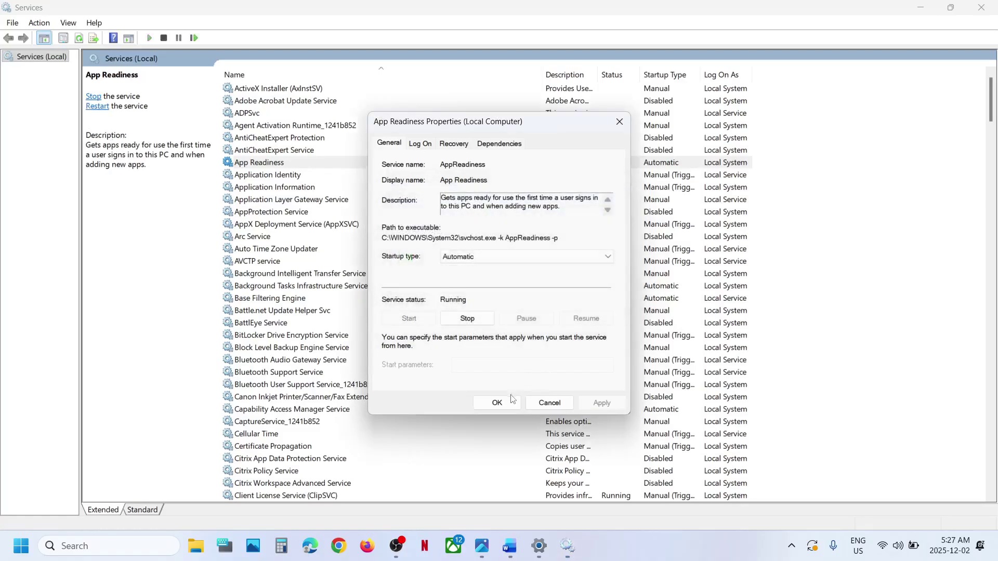
pyautogui.click(498, 403)
pyautogui.rightClick(295, 165)
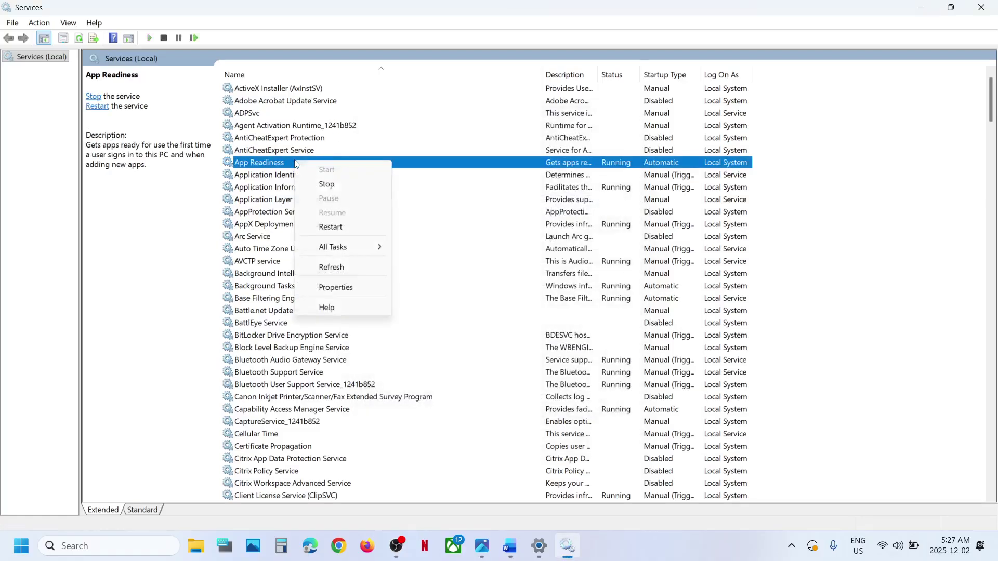
pyautogui.click(329, 228)
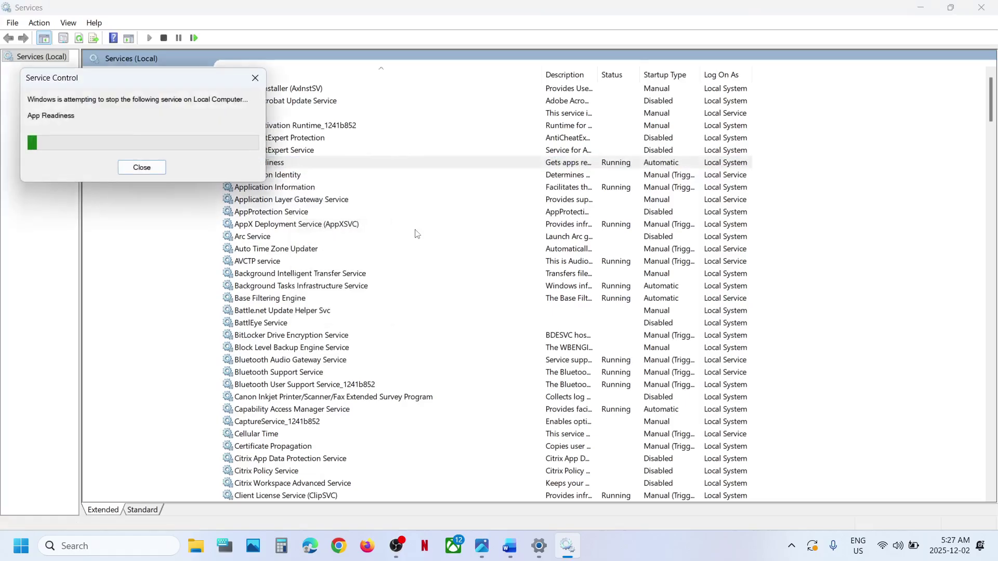
pyautogui.click(319, 275)
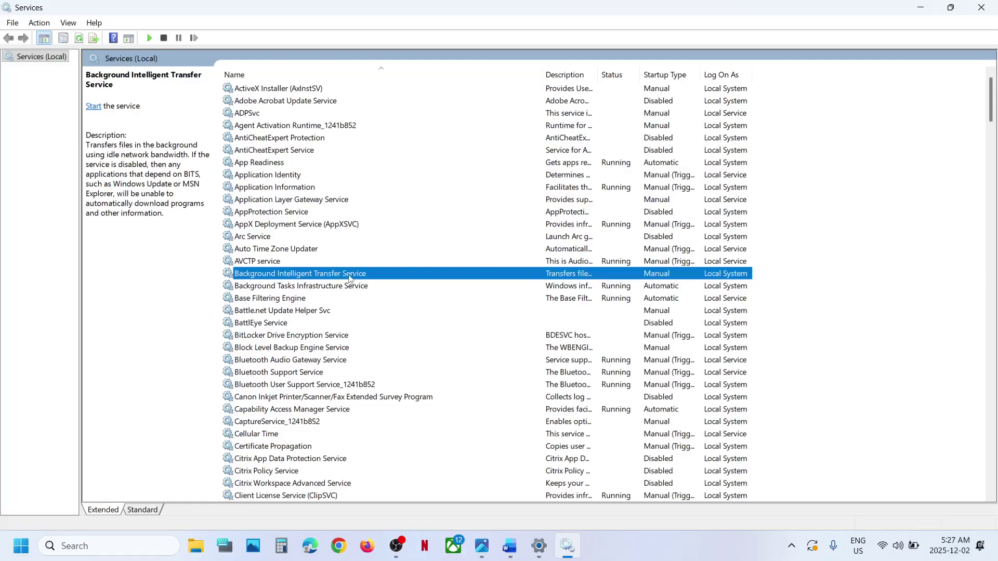
# Set Background Intelligent Transfer Service to Automatic startup, start it, then restart it.
pyautogui.doubleClick(351, 279)
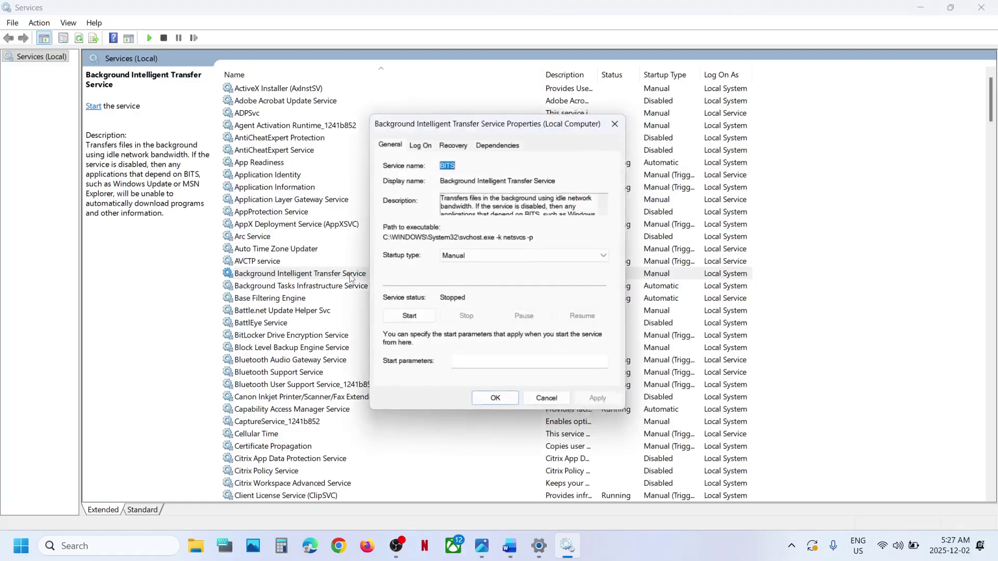
pyautogui.click(464, 257)
pyautogui.click(465, 279)
pyautogui.click(601, 403)
pyautogui.click(409, 318)
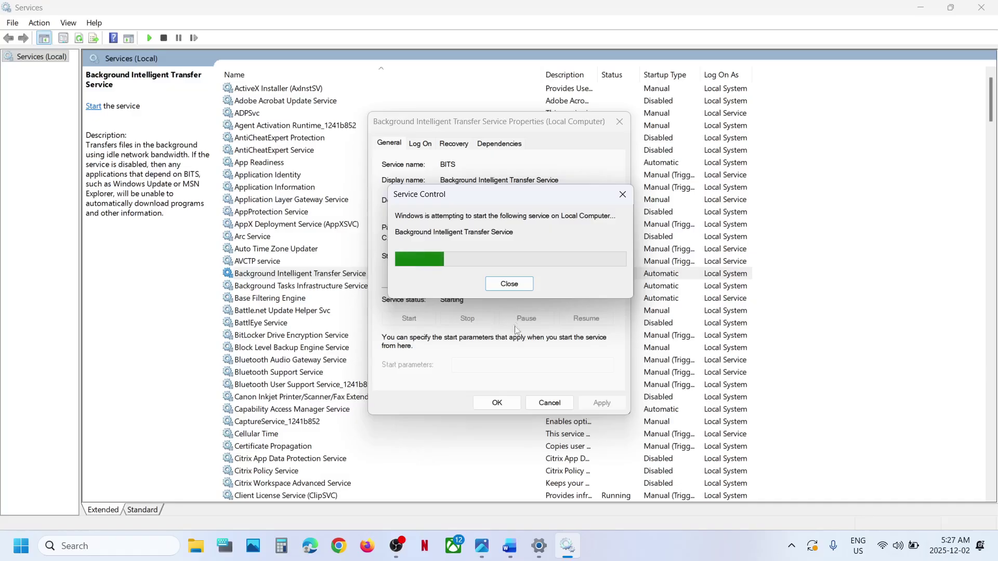
pyautogui.click(497, 403)
pyautogui.rightClick(331, 274)
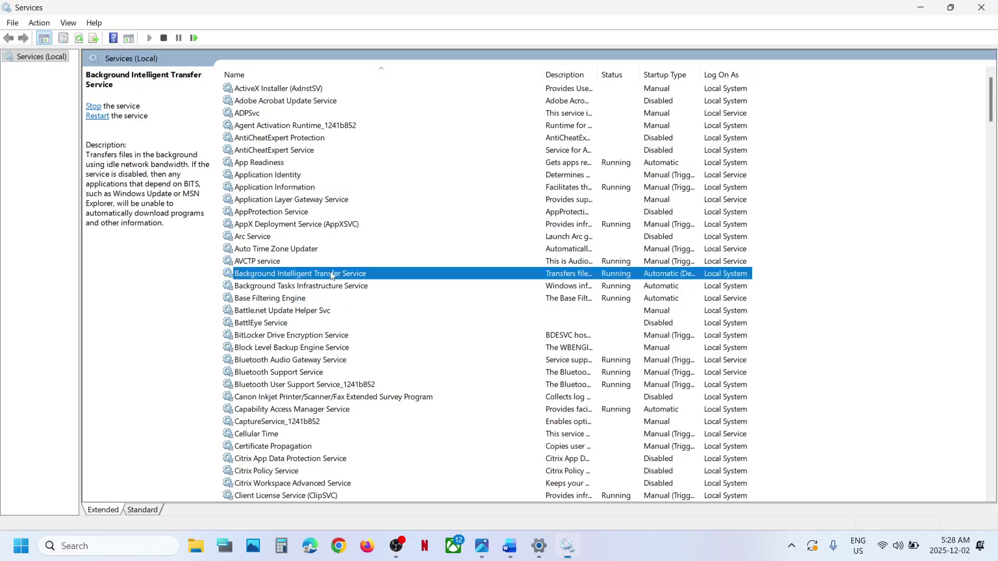
pyautogui.click(365, 338)
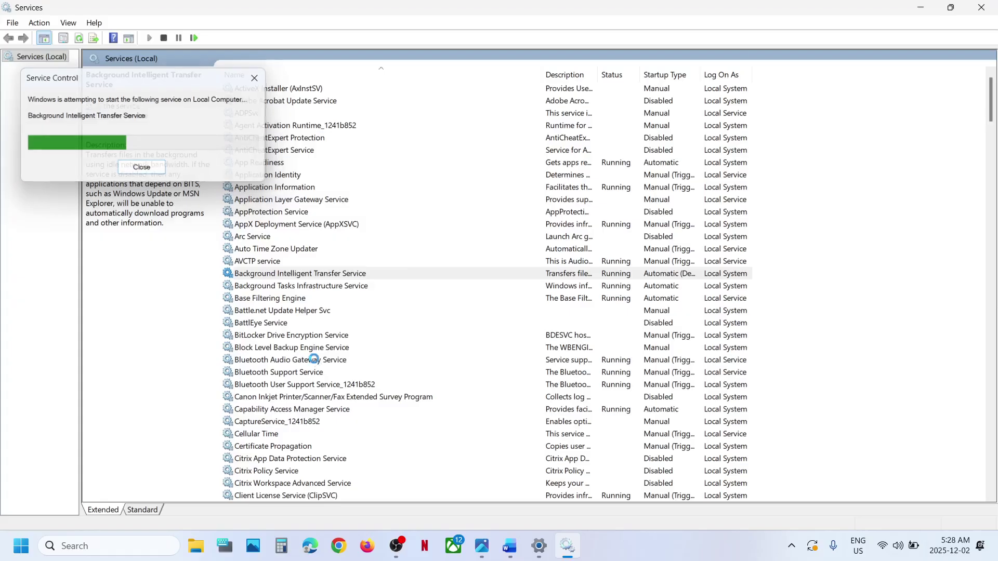
pyautogui.click(314, 359)
# Confirm Automatic startup for the Windows Update service, apply it, then restart the service.
pyautogui.press('w')
pyautogui.scroll(-8, 315, 363)
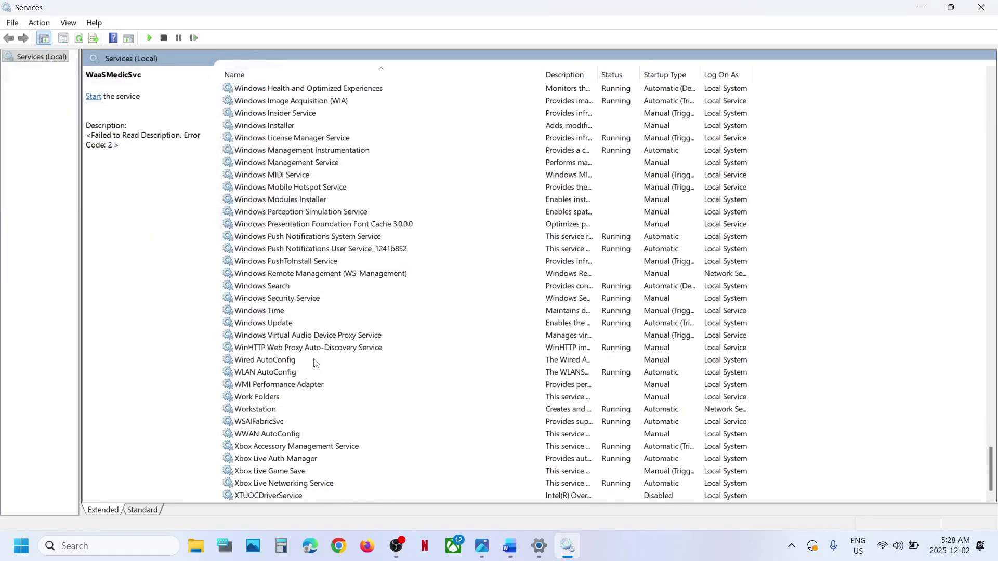
pyautogui.click(279, 325)
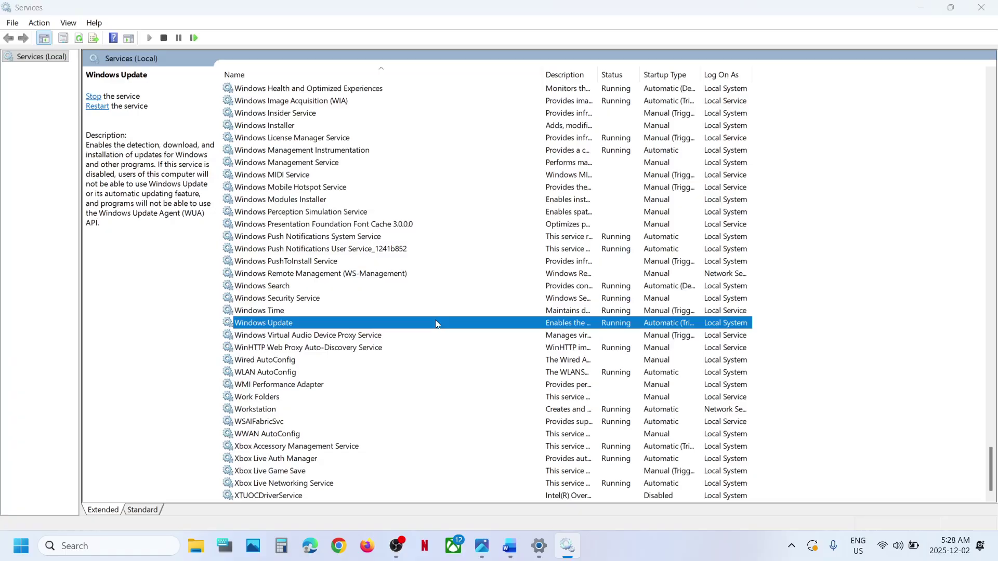
pyautogui.doubleClick(436, 324)
pyautogui.click(476, 258)
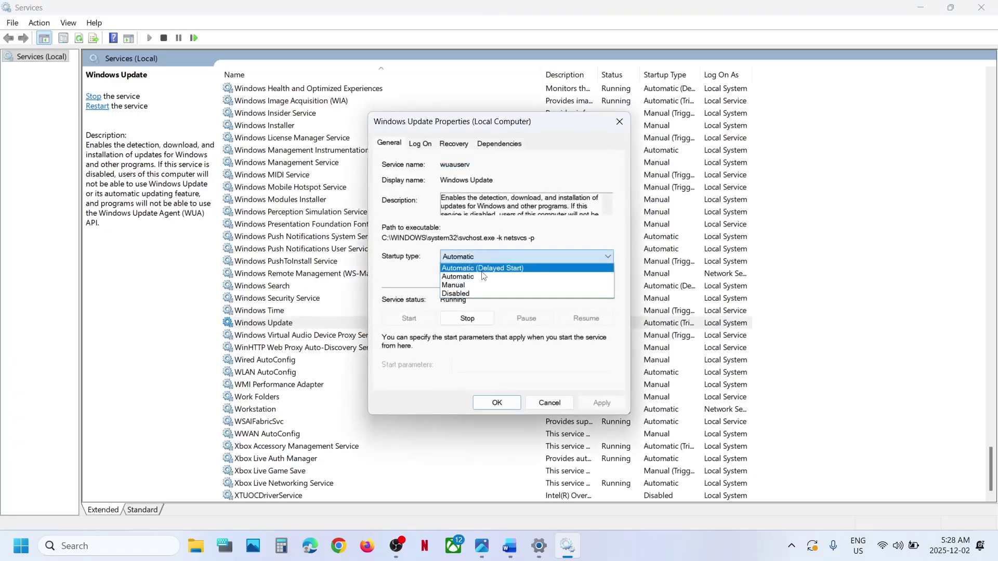
pyautogui.click(483, 277)
pyautogui.click(614, 402)
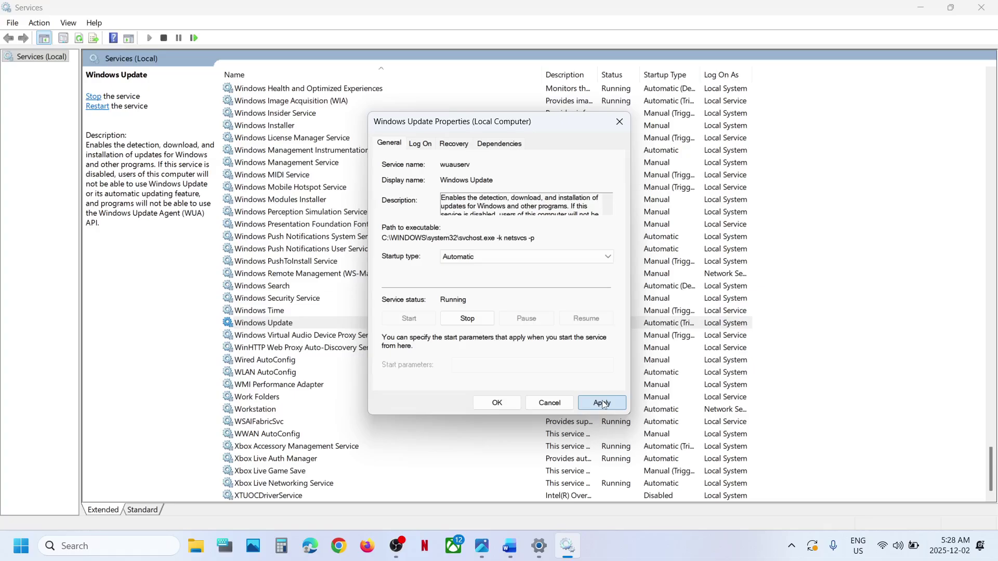
pyautogui.click(489, 402)
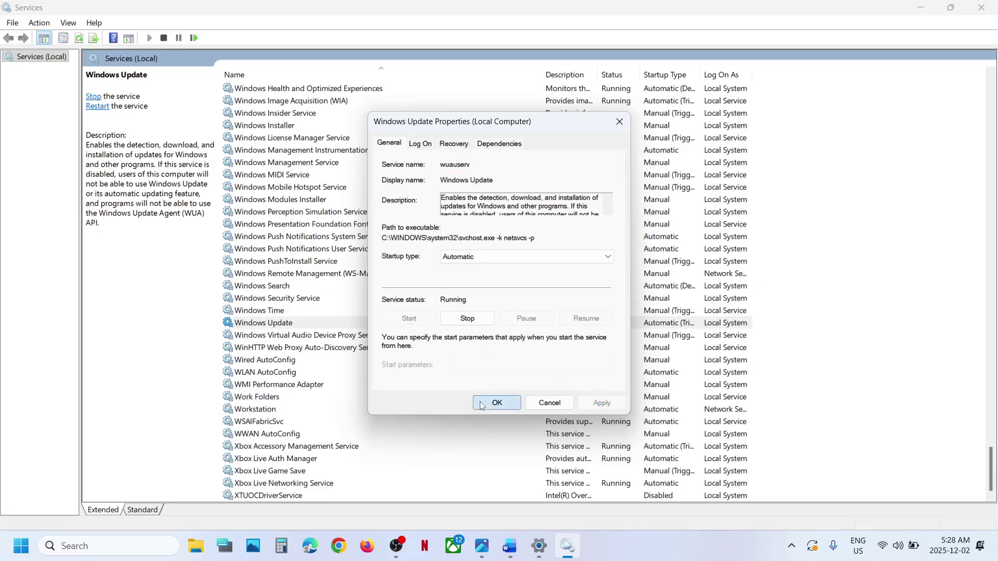
pyautogui.rightClick(289, 329)
pyautogui.click(336, 391)
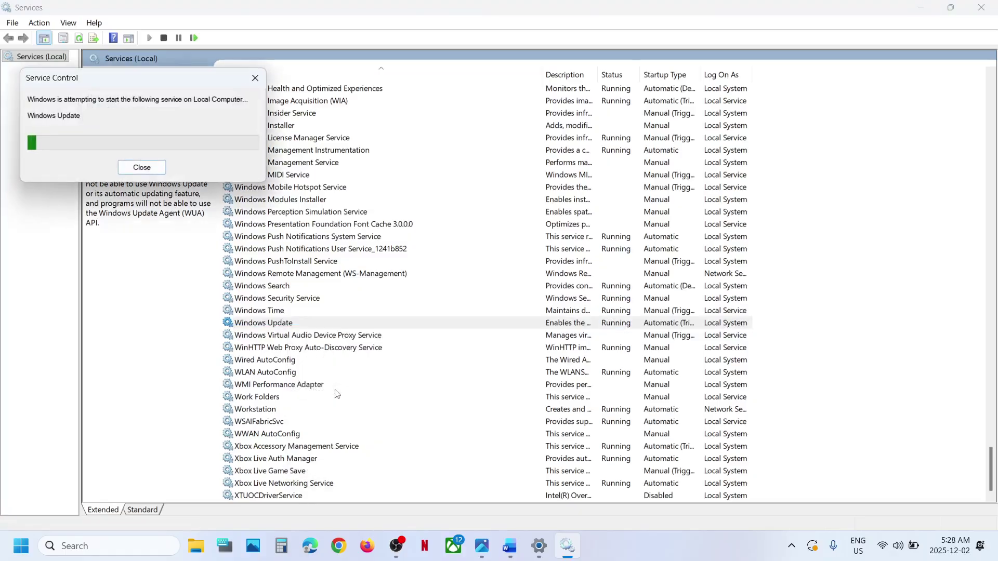
# Close Services, pause updates for 1 week until 2025-12-09, then resume them.
pyautogui.click(991, 8)
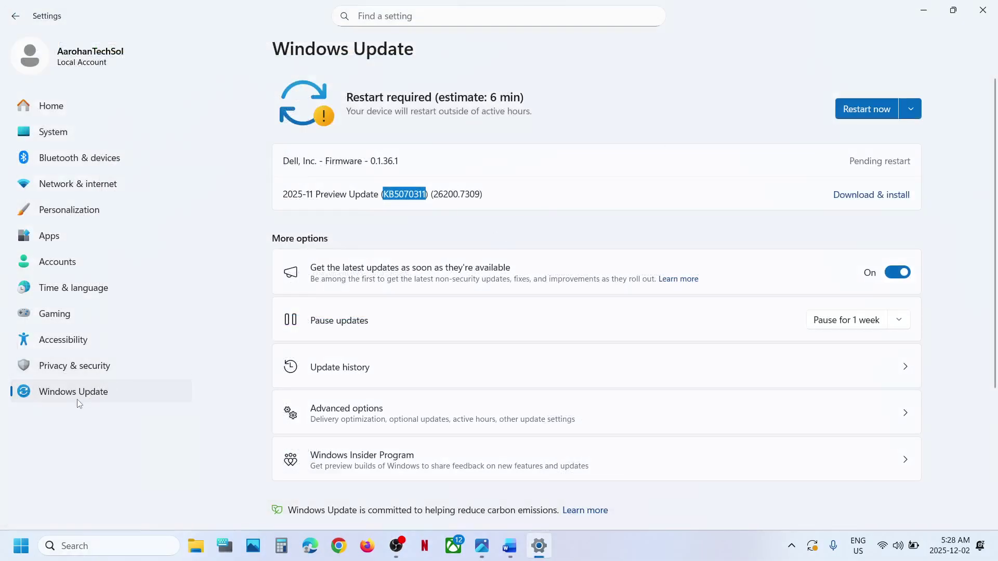
pyautogui.click(82, 400)
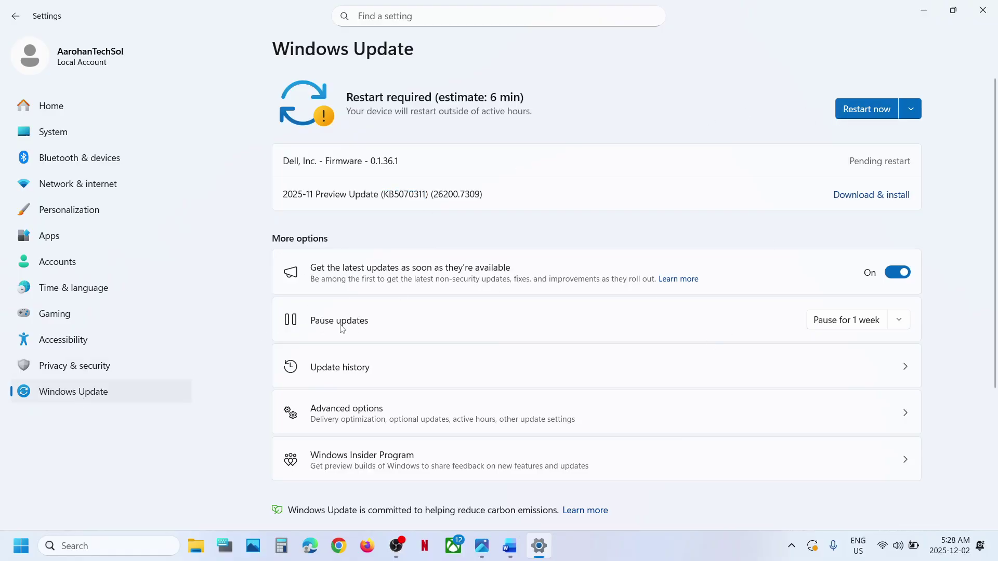
pyautogui.click(837, 324)
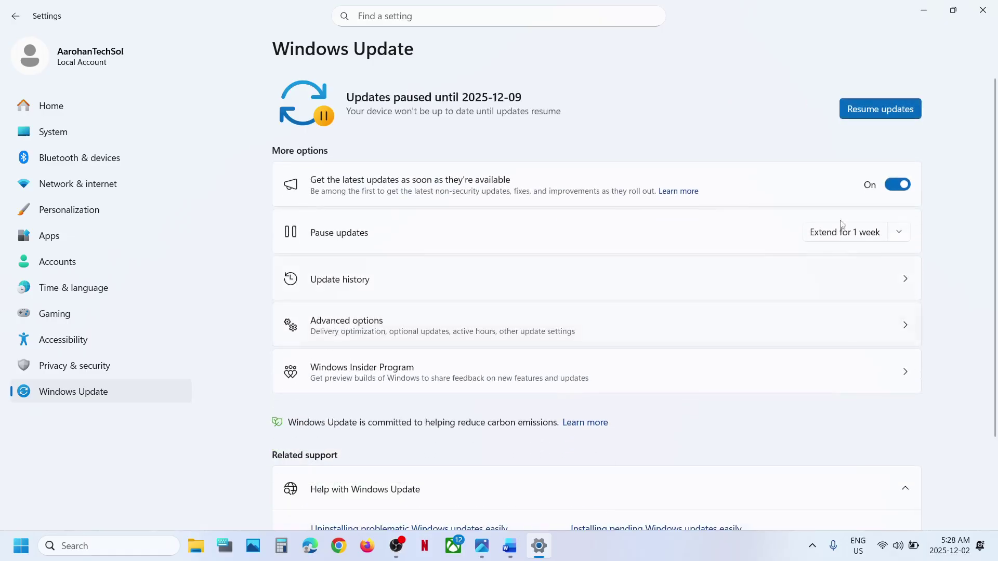
pyautogui.click(867, 115)
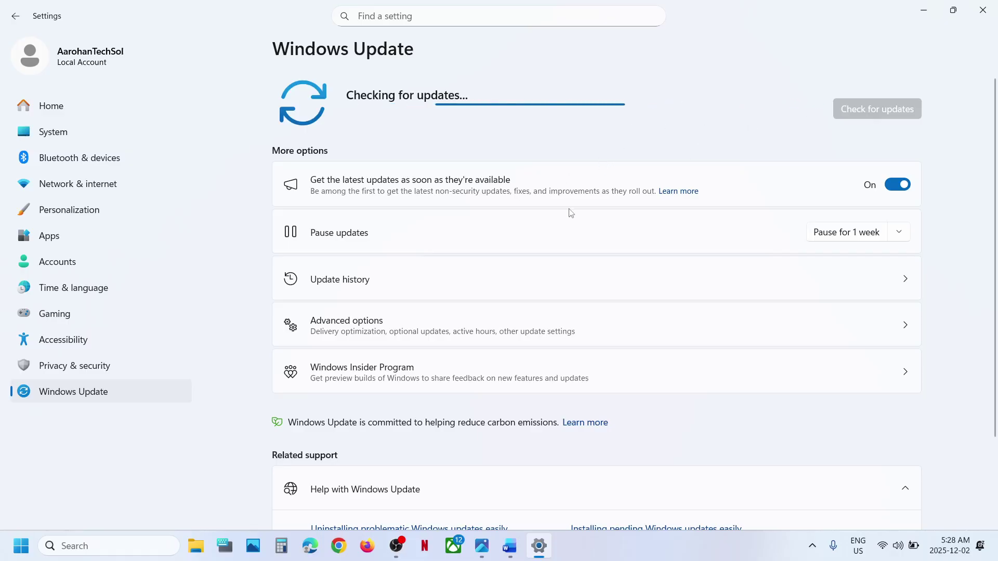
# Bring up the Windows 11 Update Error notes in Word at Step 3's SFC and DISM commands.
pyautogui.click(510, 545)
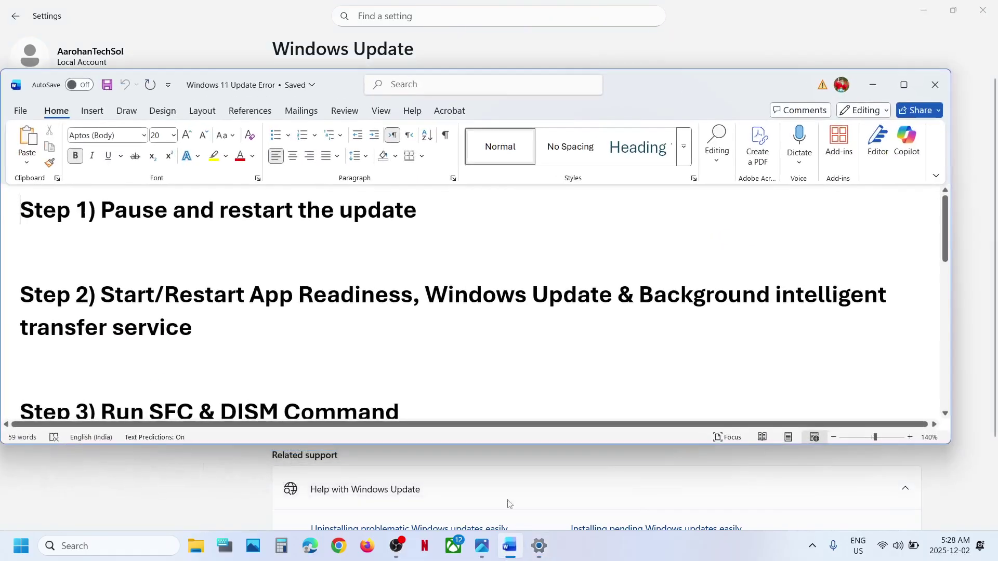
pyautogui.scroll(-4, 277, 346)
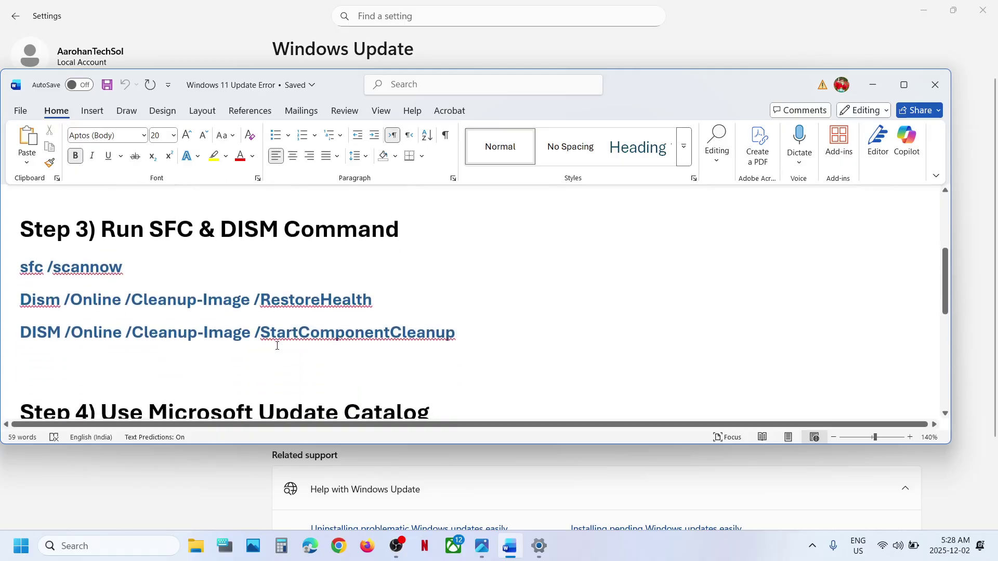
pyautogui.scroll(1, 197, 284)
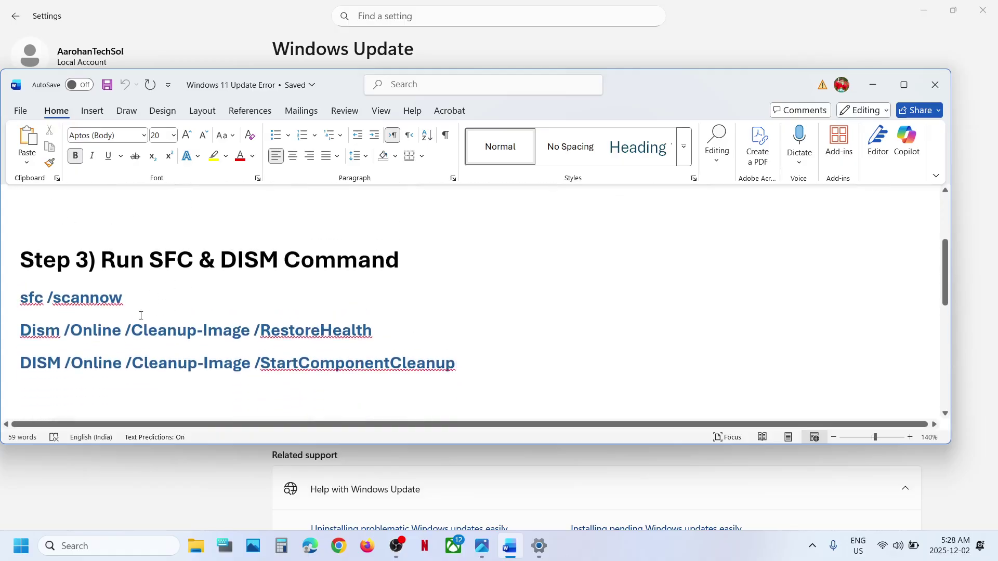
# Search for cmd and run Command Prompt as administrator.
pyautogui.click(108, 546)
pyautogui.write('cmd')
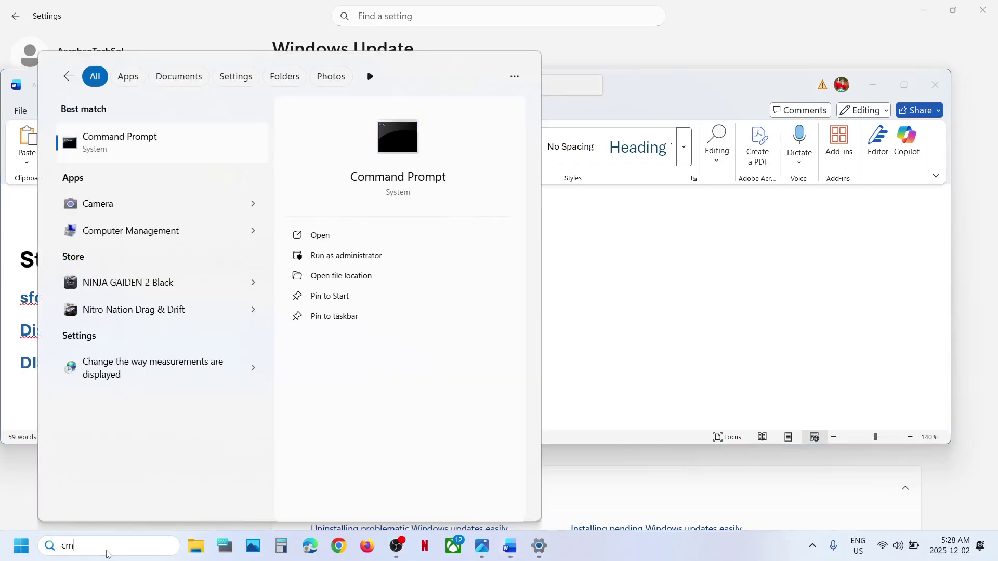
pyautogui.rightClick(158, 143)
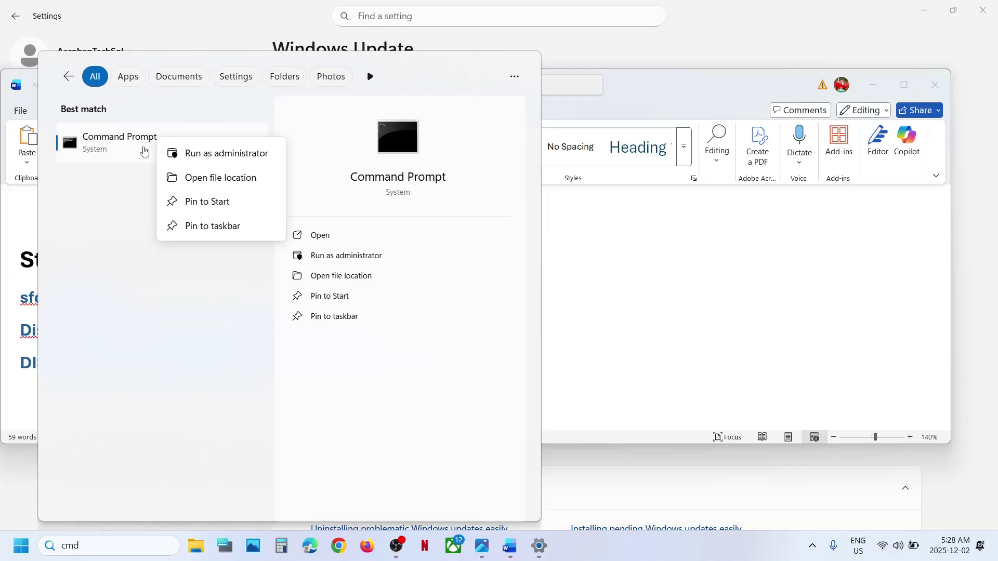
pyautogui.click(217, 154)
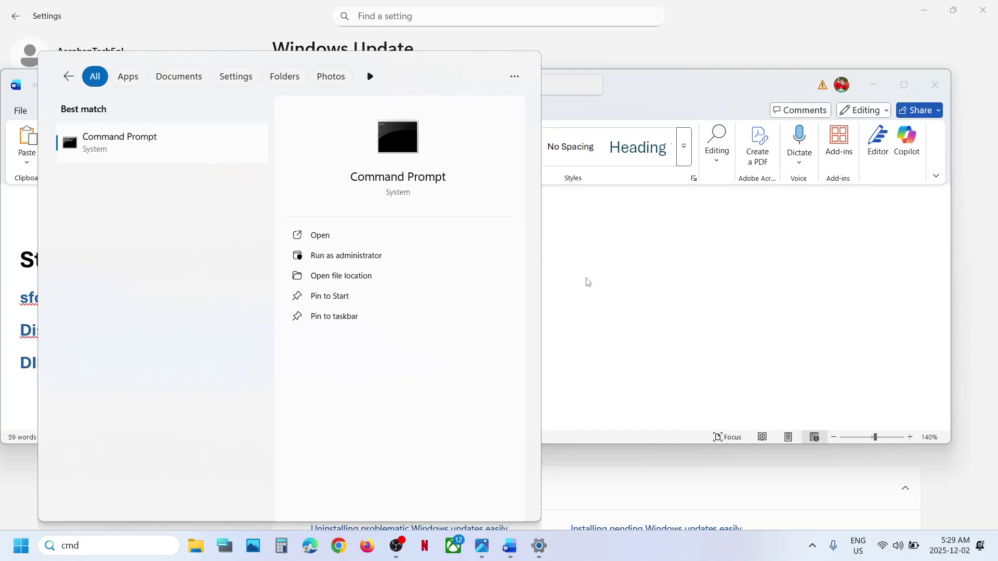
# Approve the admin Command Prompt, then copy 'sfc /scannow' from the notes and run it.
pyautogui.click(417, 378)
pyautogui.moveTo(338, 91); pyautogui.dragTo(641, 58)
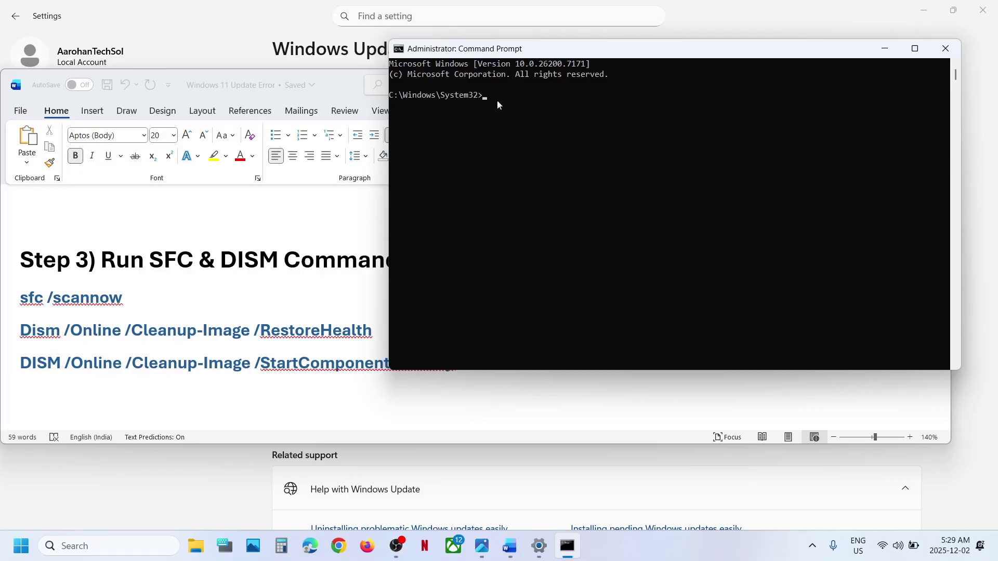
pyautogui.click(77, 298)
pyautogui.tripleClick(77, 298)
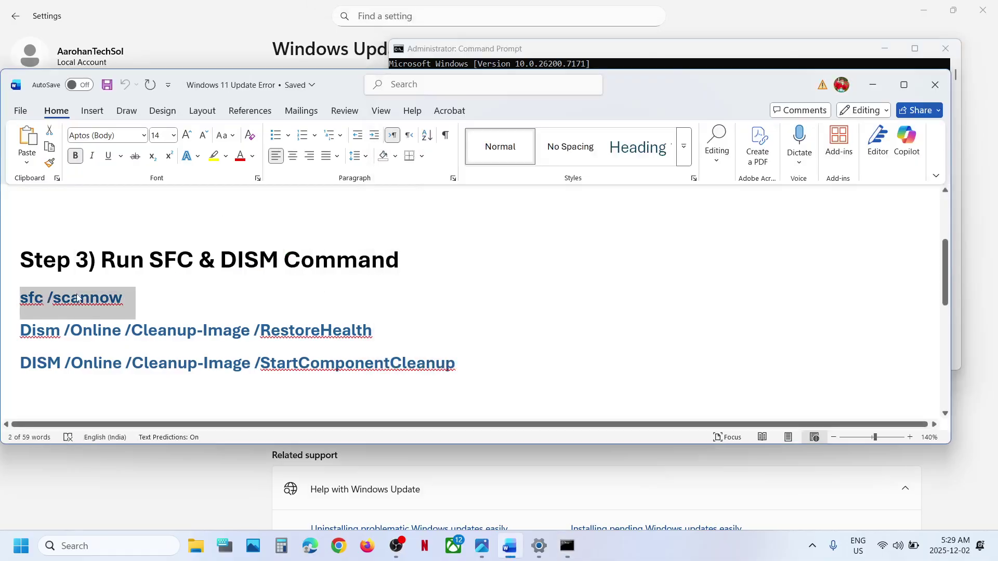
pyautogui.hotkey('ctrl', 'c')
pyautogui.hotkey('alt', 'Tab')
pyautogui.click(525, 195)
pyautogui.rightClick(525, 195)
pyautogui.press('Return')
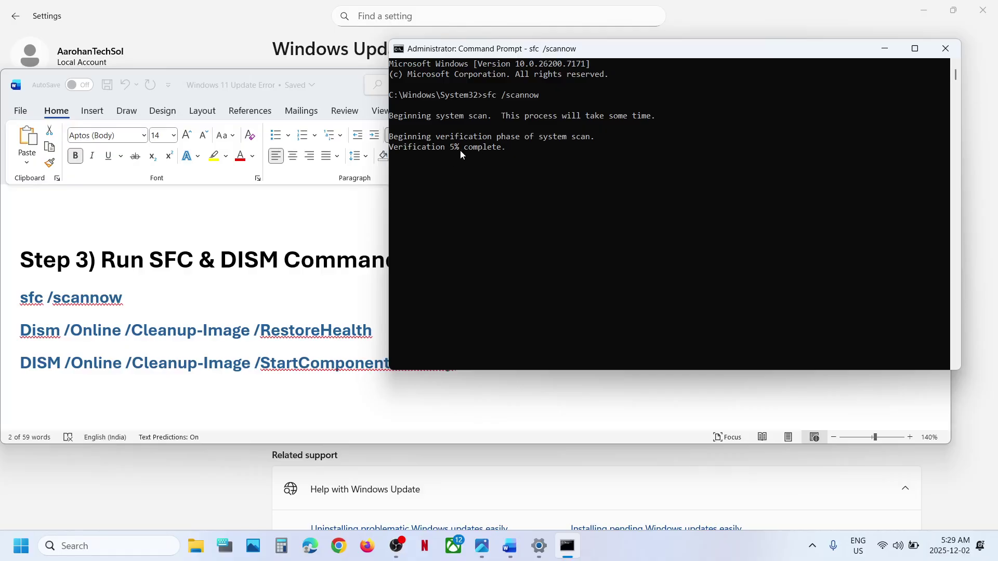
# Track the scan progress while selecting the DISM RestoreHealth and StartComponentCleanup lines in the notes.
pyautogui.click(222, 331)
pyautogui.tripleClick(222, 331)
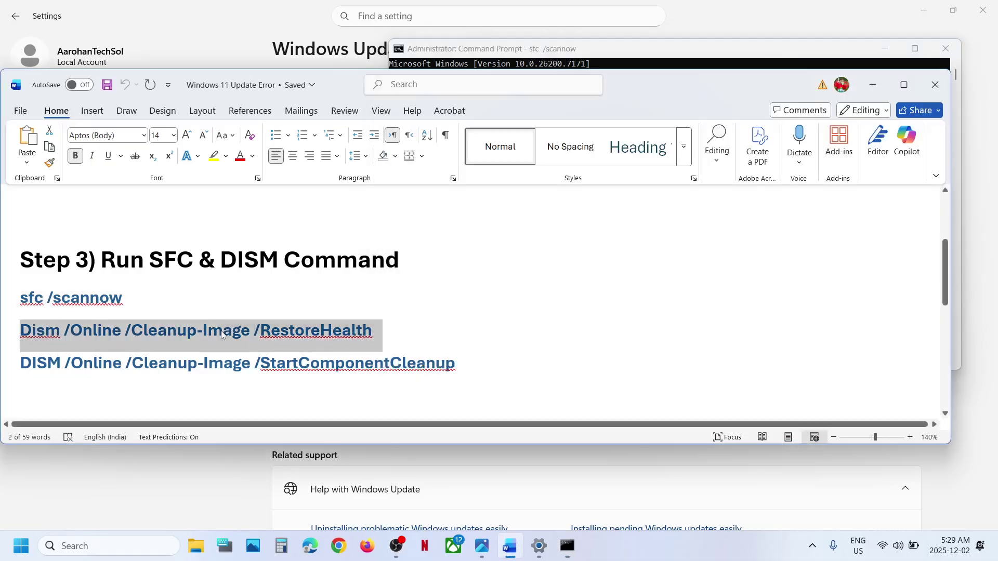
pyautogui.hotkey('alt', 'Tab')
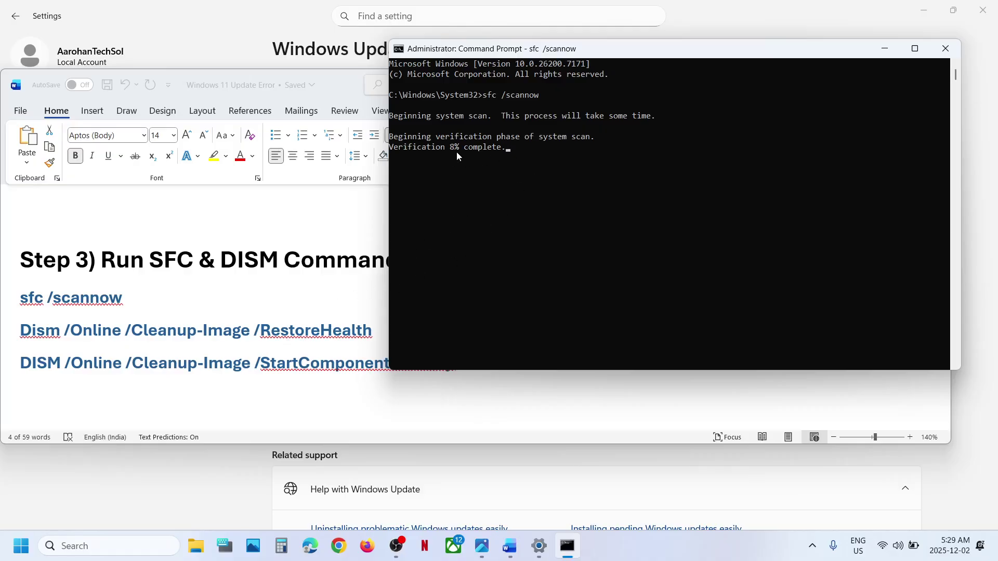
pyautogui.click(182, 369)
pyautogui.tripleClick(182, 369)
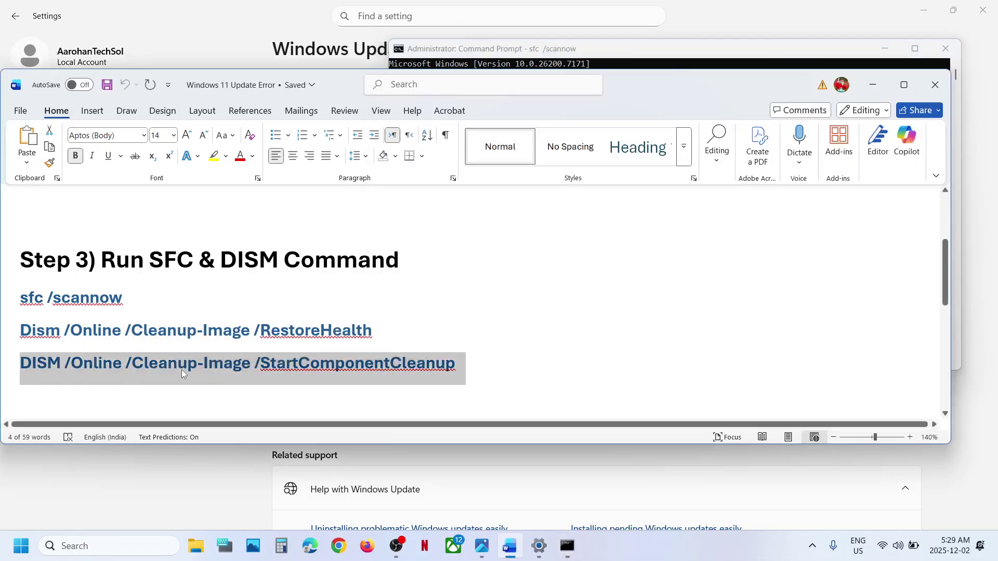
pyautogui.hotkey('alt', 'Tab')
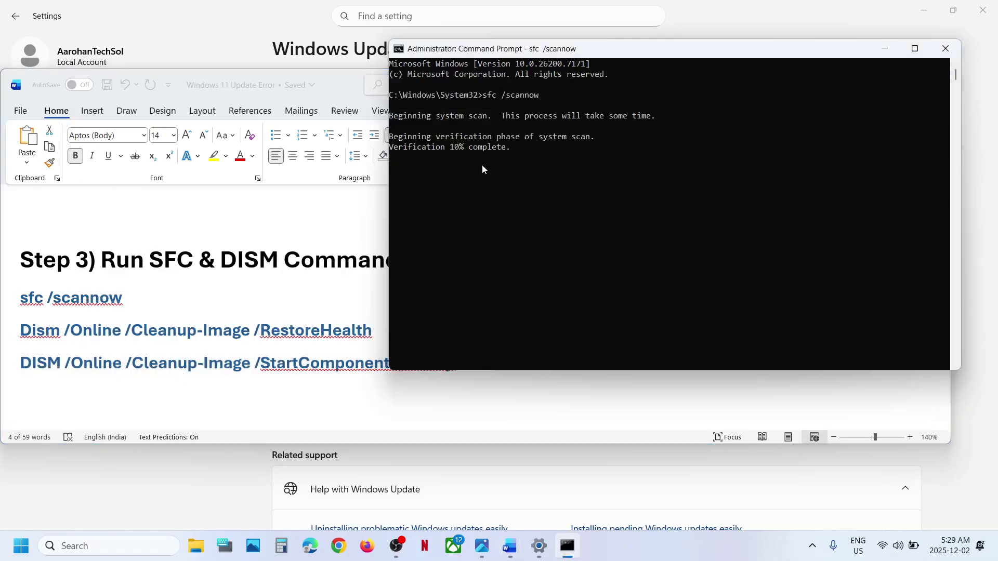
pyautogui.hotkey('alt', 'Tab')
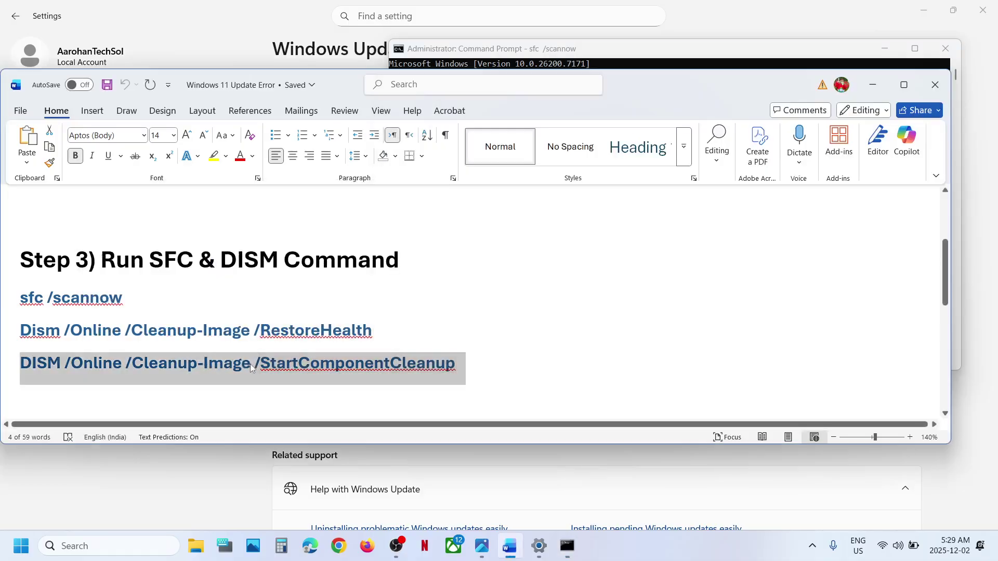
pyautogui.hotkey('alt', 'Tab')
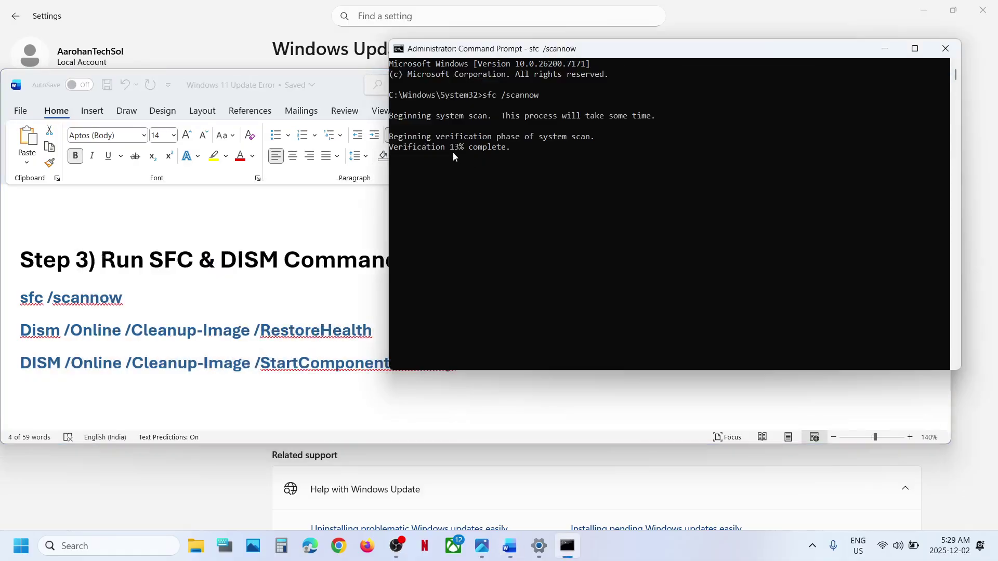
pyautogui.hotkey('alt', 'Tab')
pyautogui.hotkey('alt', 'Tab')
pyautogui.press('Tab')
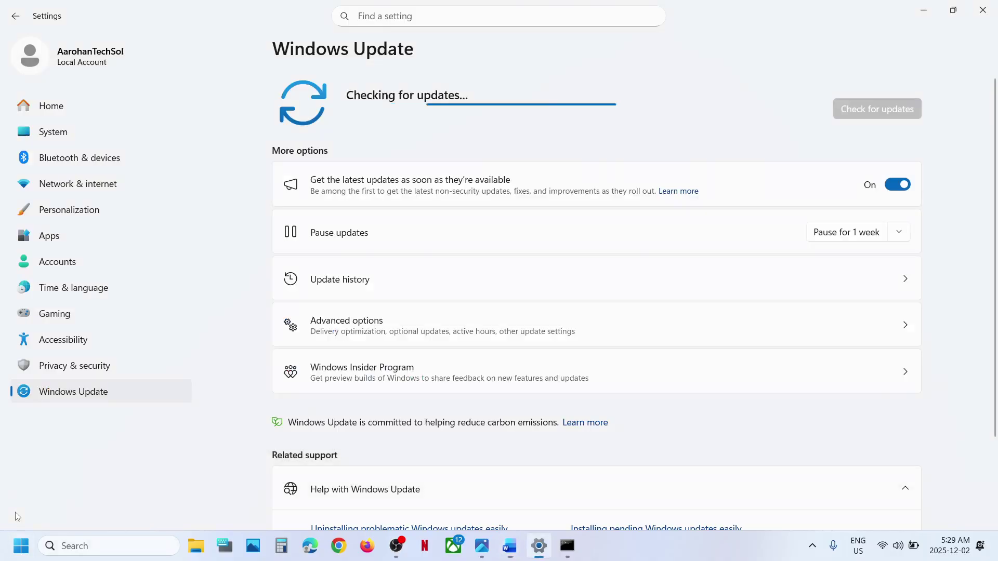
# Check the power options, then open the Microsoft Update Catalog link from the Word notes.
pyautogui.click(24, 555)
pyautogui.click(378, 500)
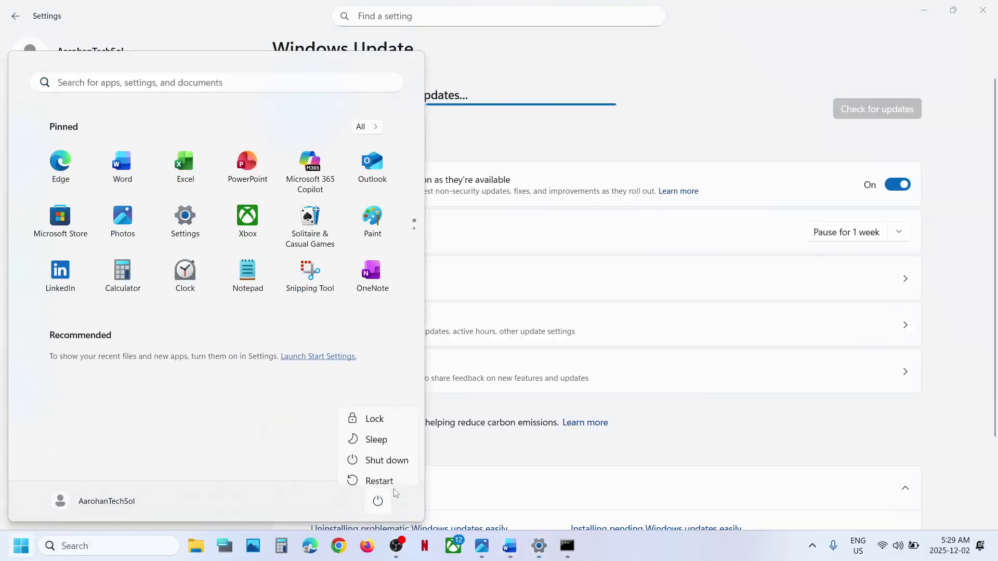
pyautogui.press('Escape')
pyautogui.hotkey('alt', 'Tab')
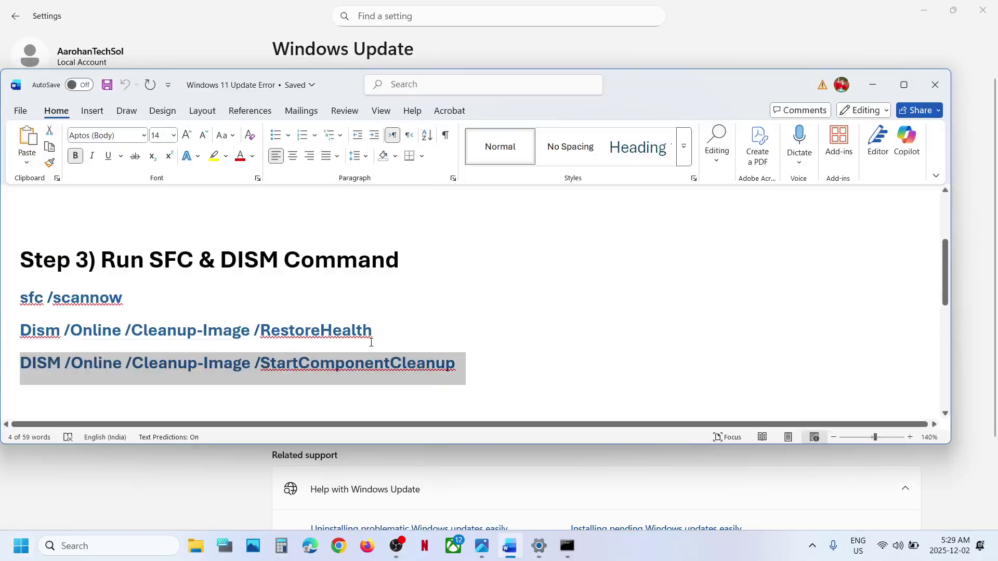
pyautogui.scroll(-3, 307, 341)
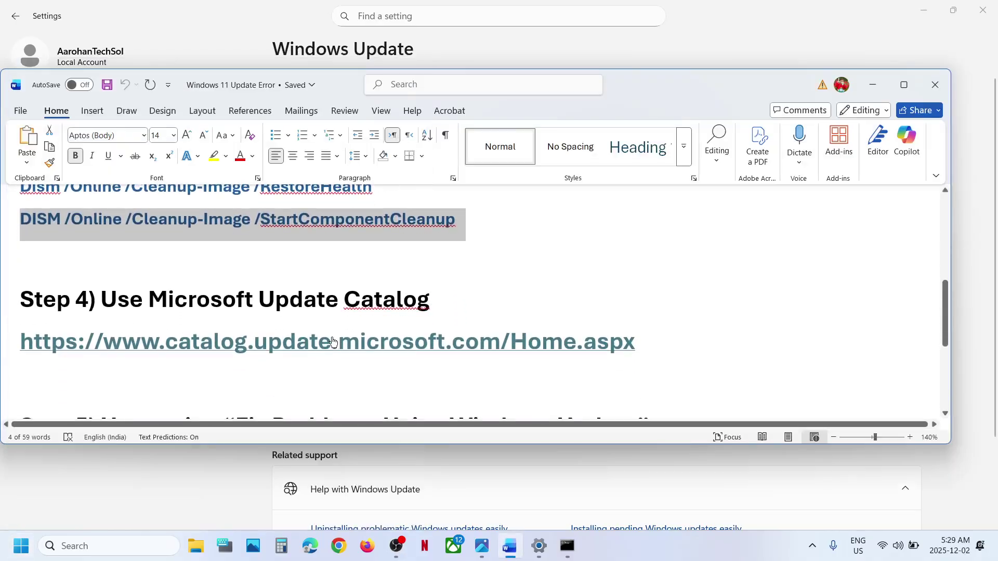
pyautogui.keyDown('ctrl'); pyautogui.click(306, 347); pyautogui.keyUp('ctrl')
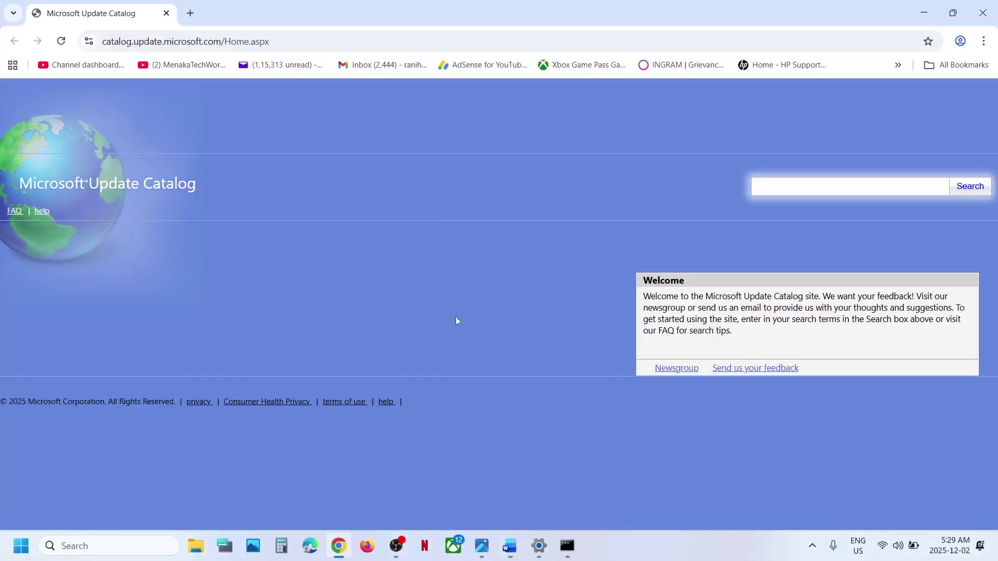
# Select KB5070311 on the Windows Update page to copy it, then minimize Settings.
pyautogui.click(539, 546)
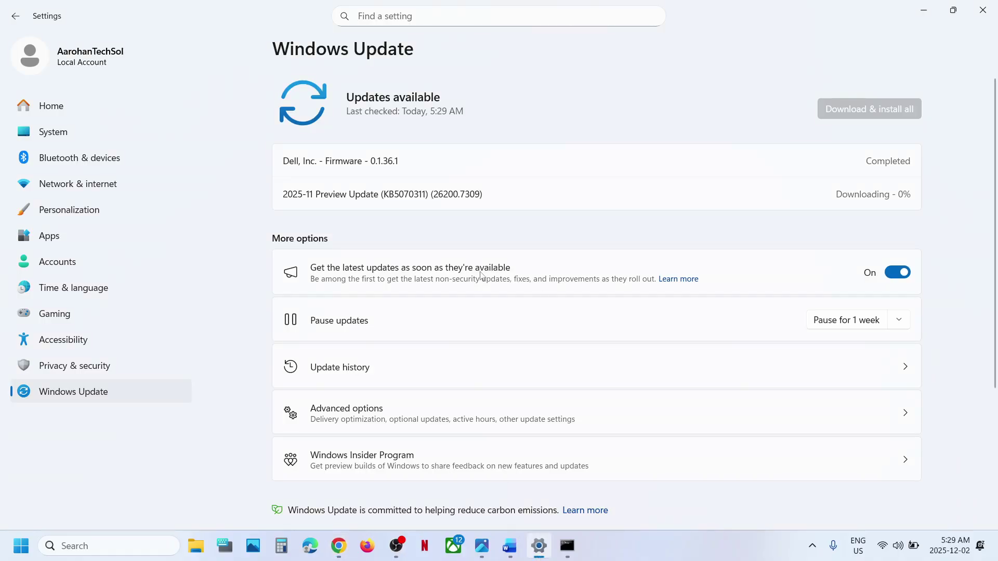
pyautogui.doubleClick(408, 195)
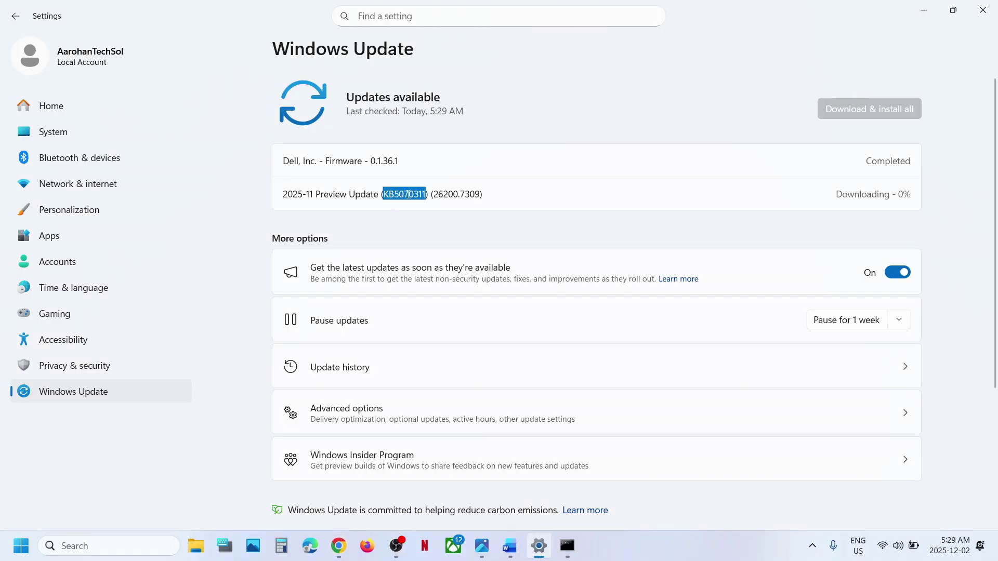
pyautogui.click(924, 11)
# Search the Microsoft Update Catalog for KB5070311 and translate the results page into English.
pyautogui.hotkey('ctrl', 'v')
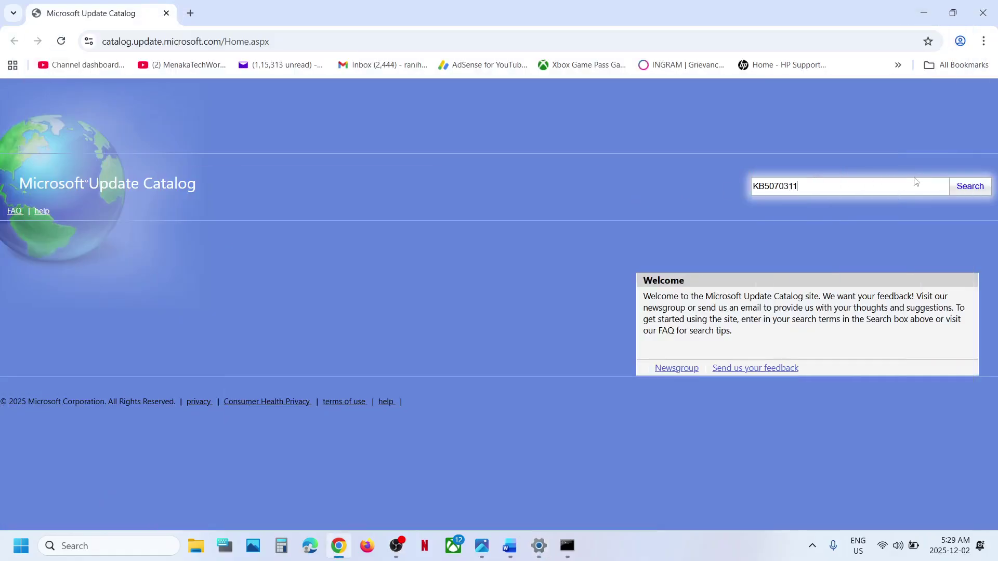
pyautogui.click(971, 187)
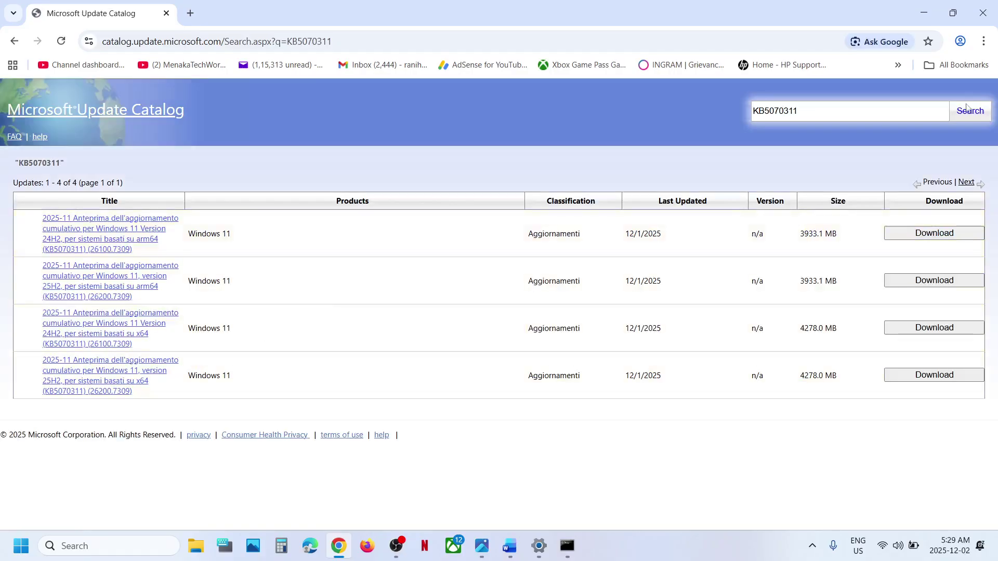
pyautogui.click(984, 43)
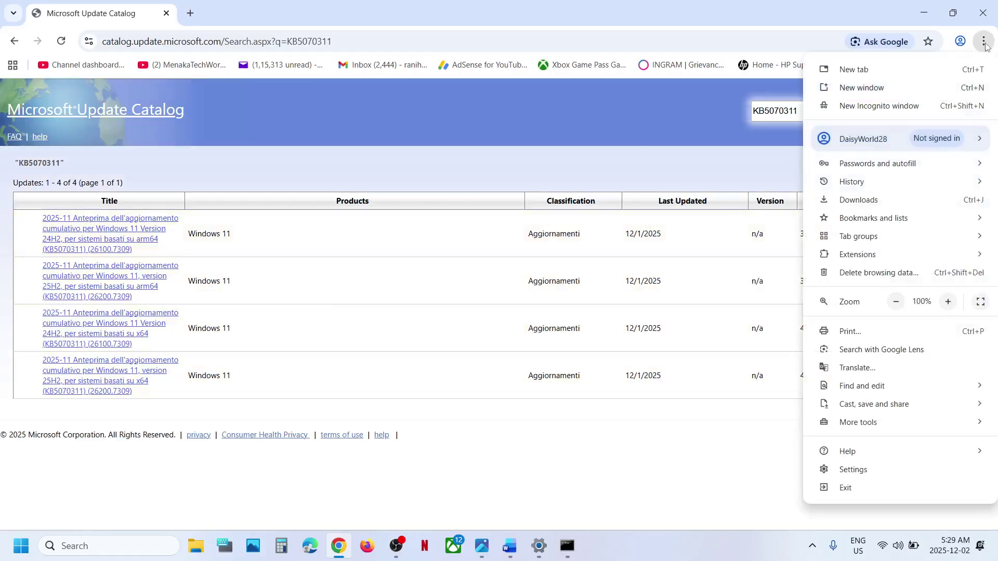
pyautogui.click(865, 368)
pyautogui.click(851, 74)
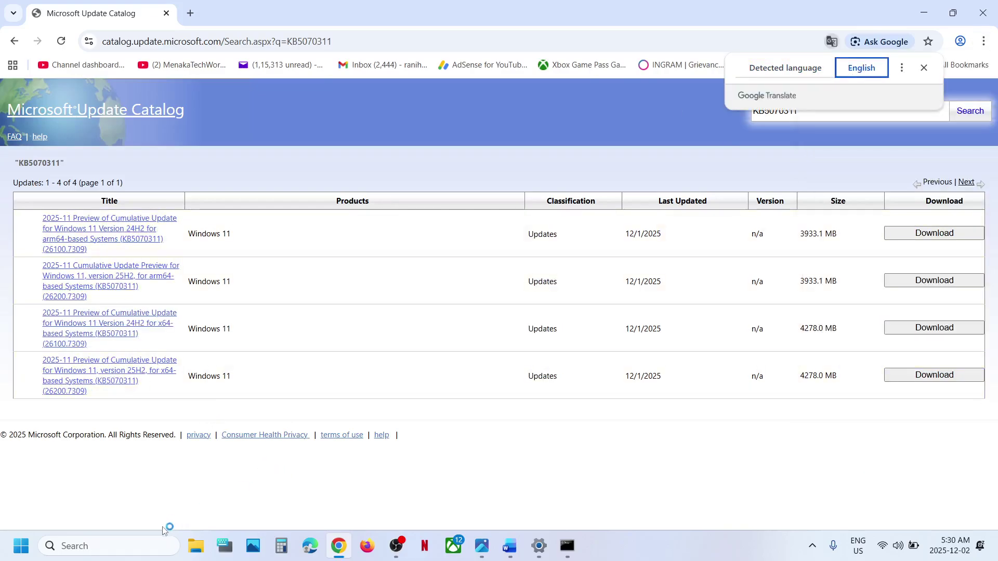
pyautogui.click(120, 546)
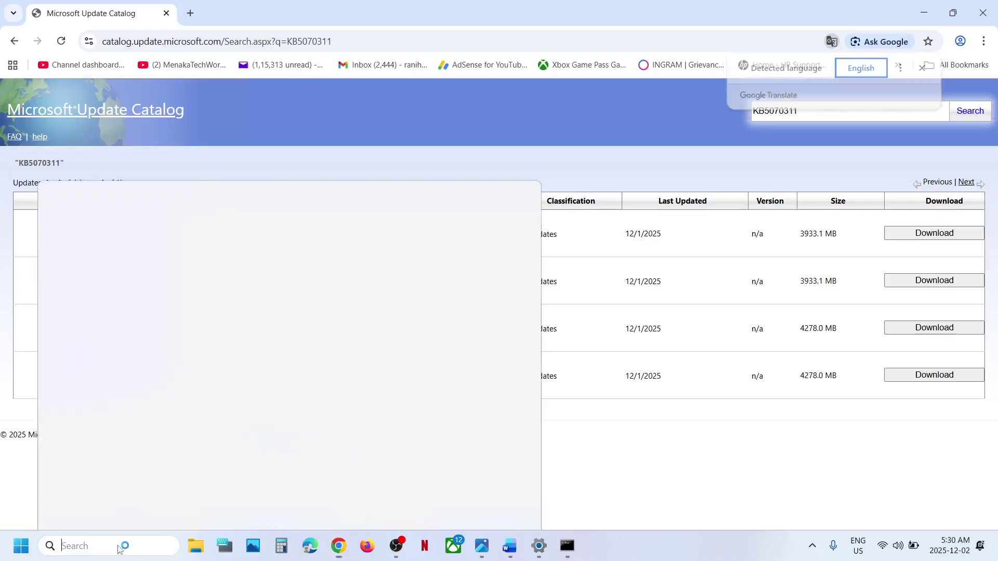
# Run winver to confirm Version 25H2 build 26200.7171, then close it and return to Settings.
pyautogui.write('winver')
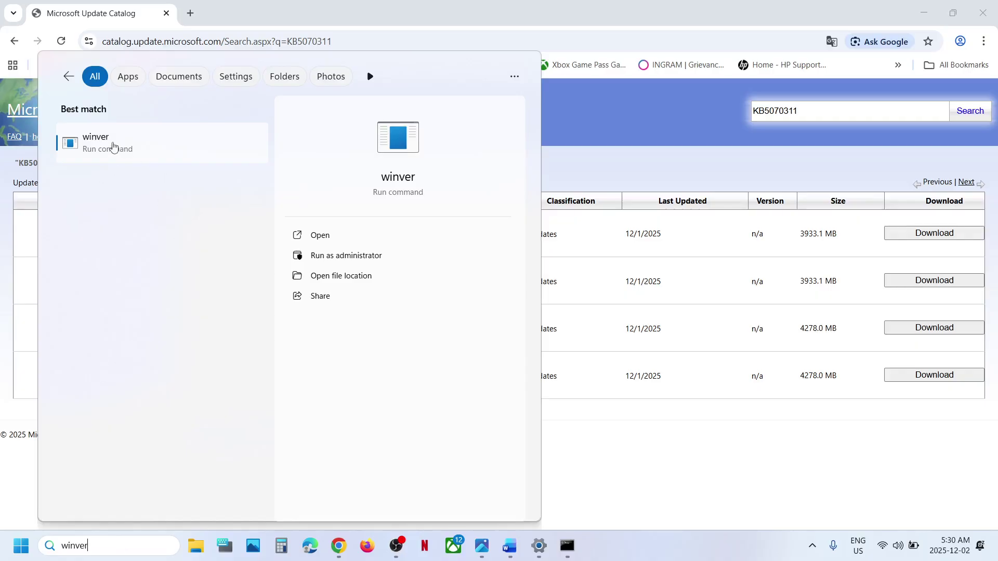
pyautogui.click(111, 147)
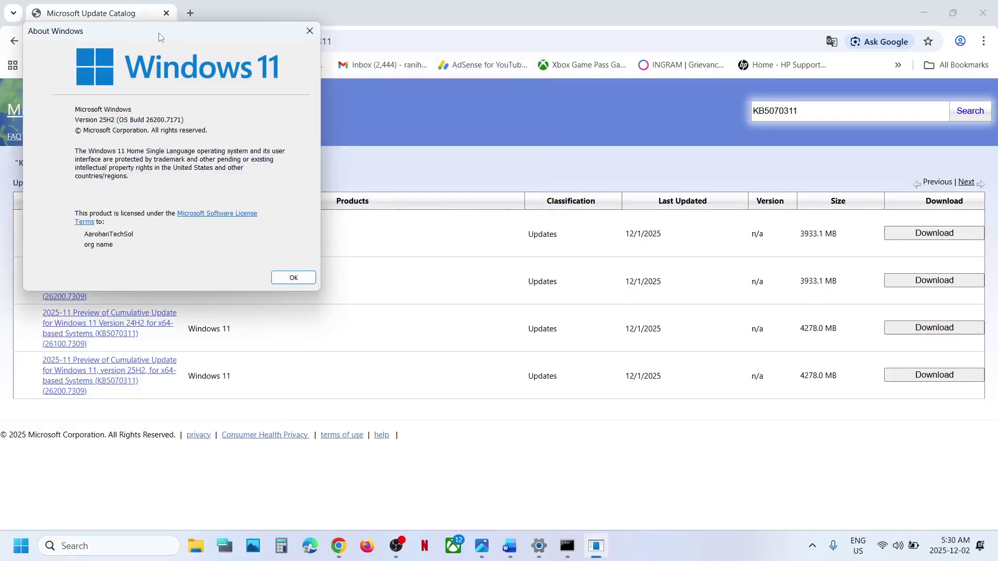
pyautogui.moveTo(398, 54); pyautogui.dragTo(485, 86)
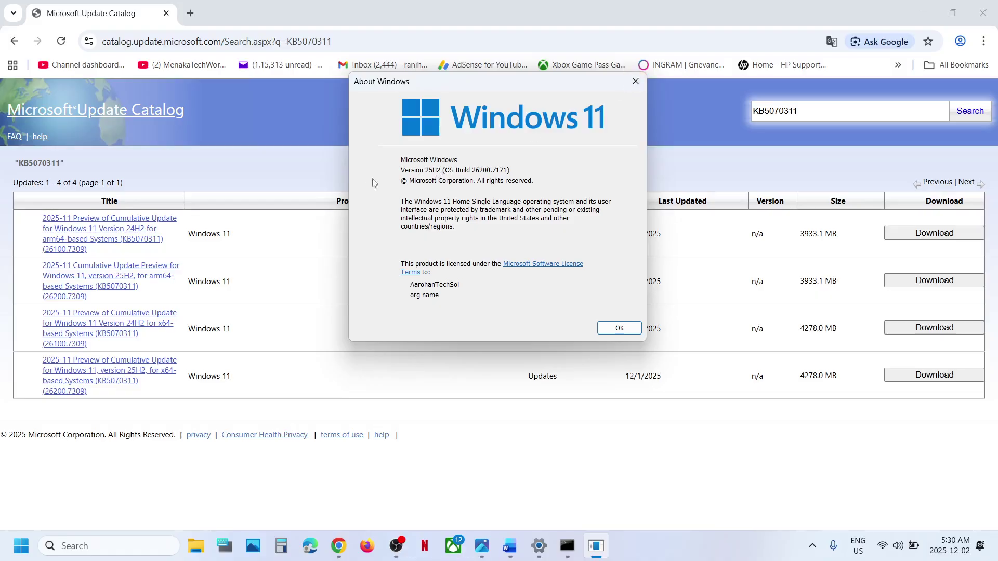
pyautogui.click(636, 81)
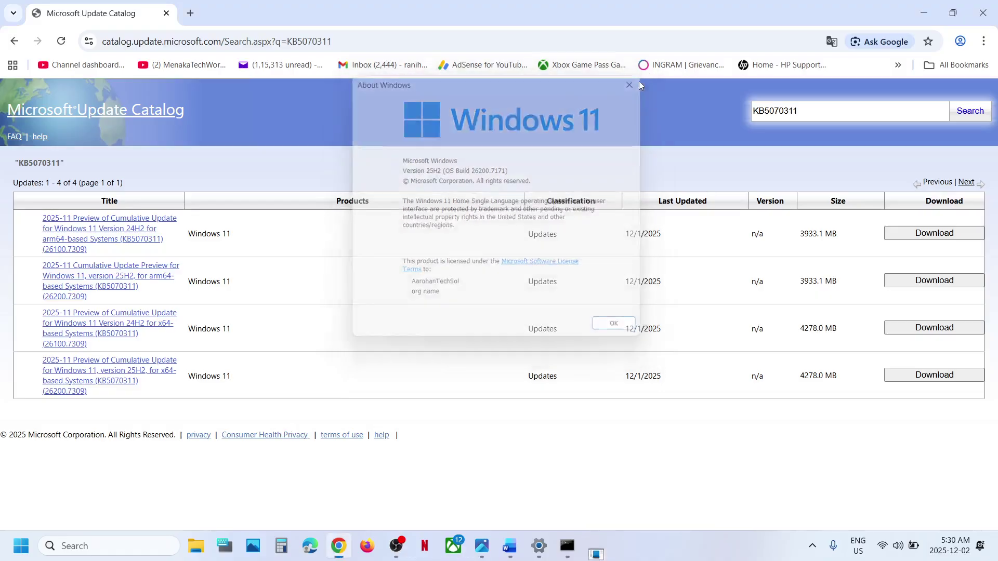
pyautogui.hotkey('alt', 'Tab')
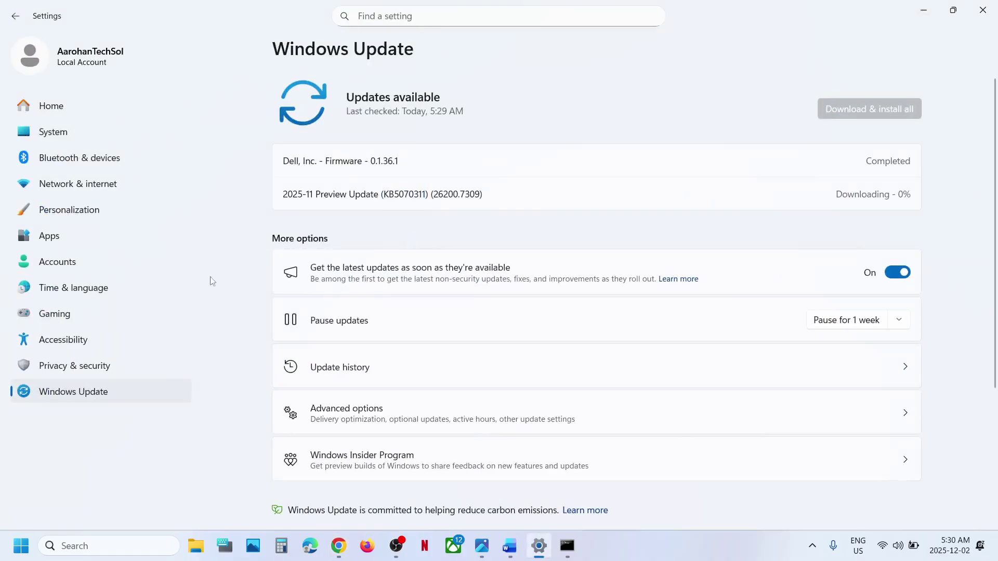
# Confirm under System > About that the system type is 64-bit, x64-based, then close Settings.
pyautogui.click(62, 137)
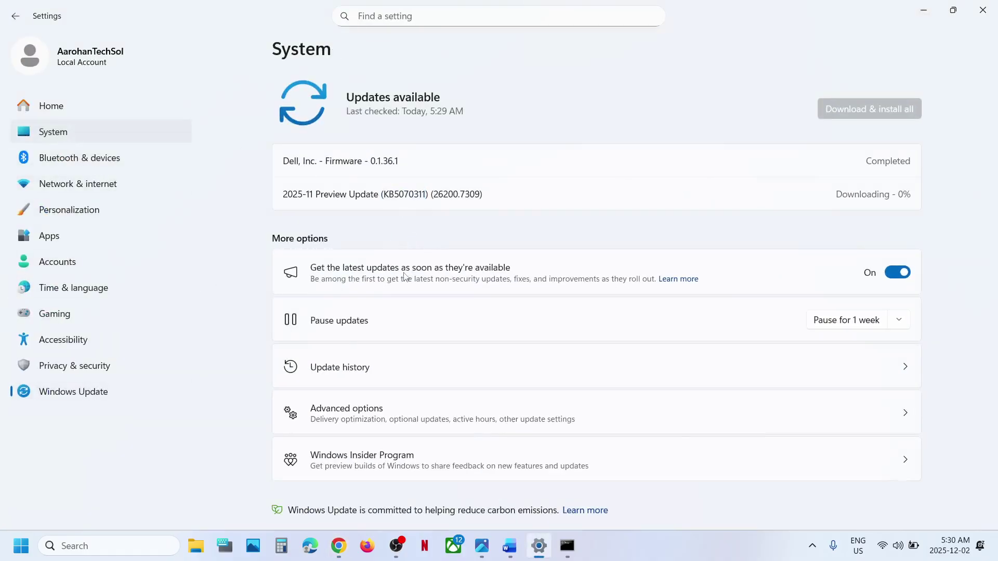
pyautogui.scroll(-8, 436, 404)
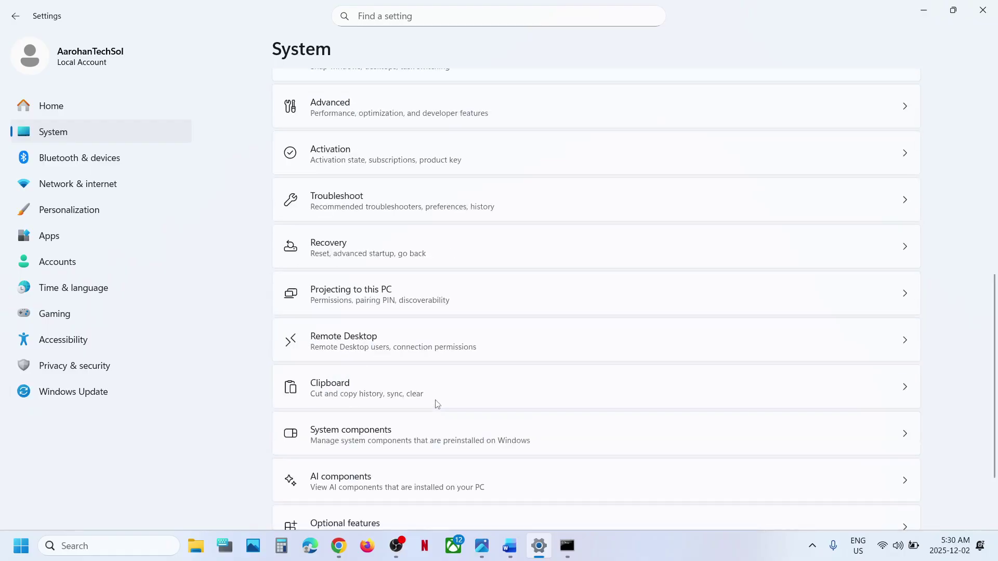
pyautogui.scroll(-2, 416, 470)
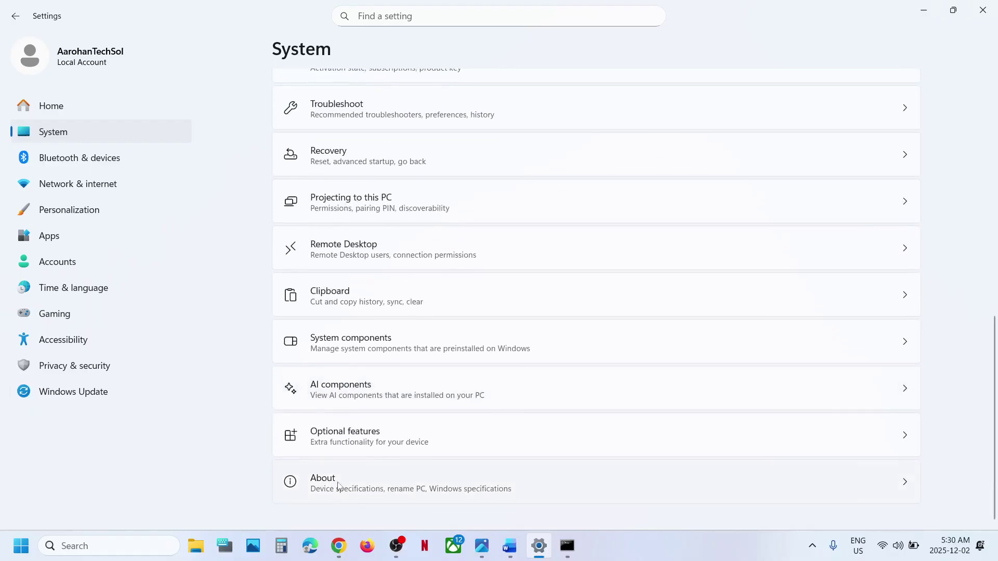
pyautogui.click(406, 482)
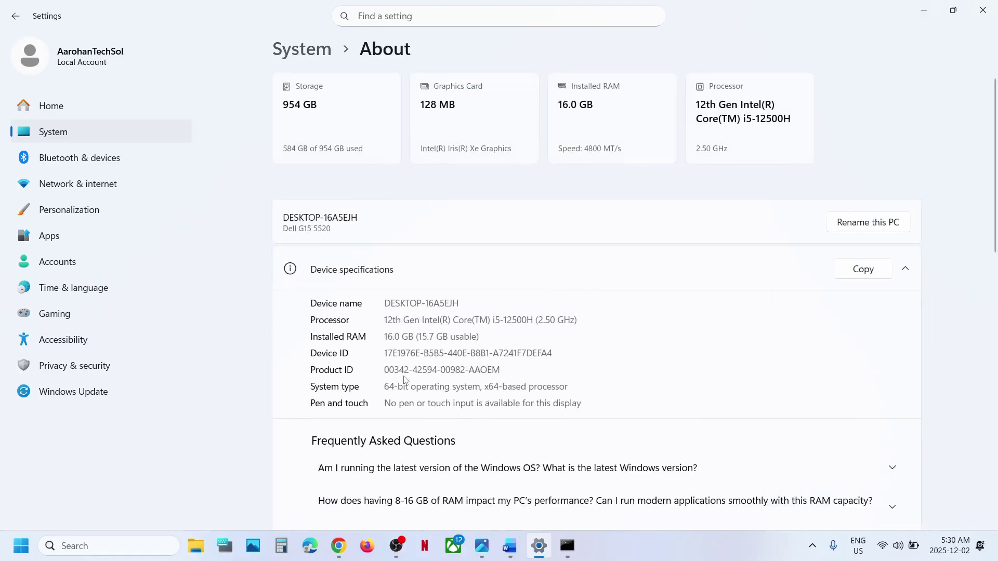
pyautogui.moveTo(386, 387); pyautogui.dragTo(560, 388)
pyautogui.click(992, 12)
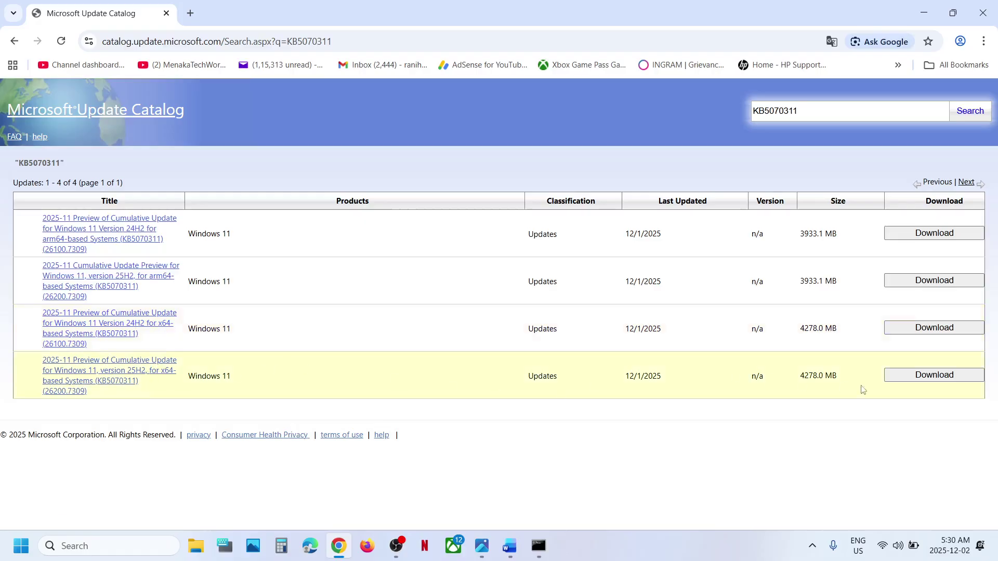
# Download the KB5070311 Windows 11 25H2 x64 .msu package (3.7 GB) and check Chrome's downloads.
pyautogui.click(931, 375)
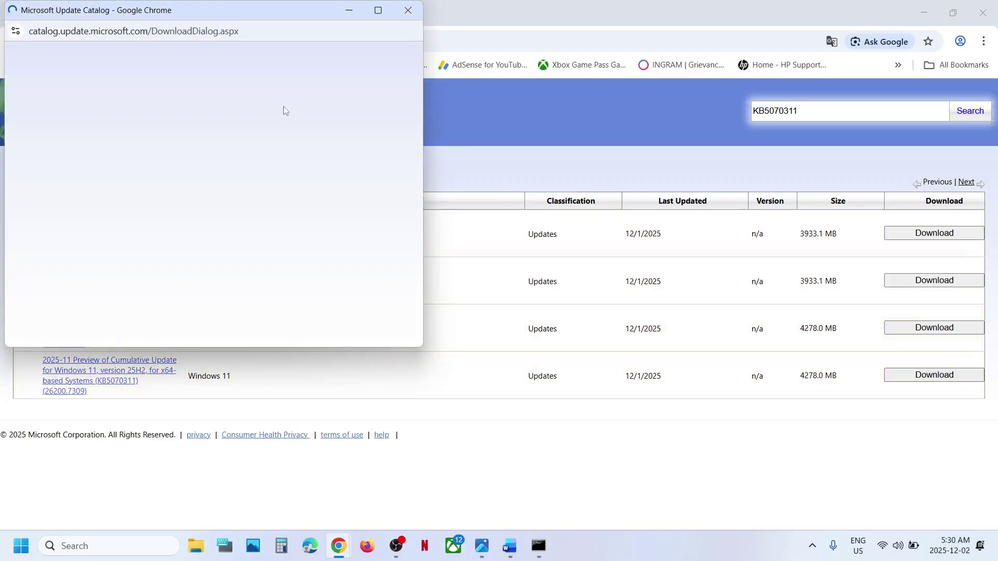
pyautogui.moveTo(266, 11); pyautogui.dragTo(470, 95)
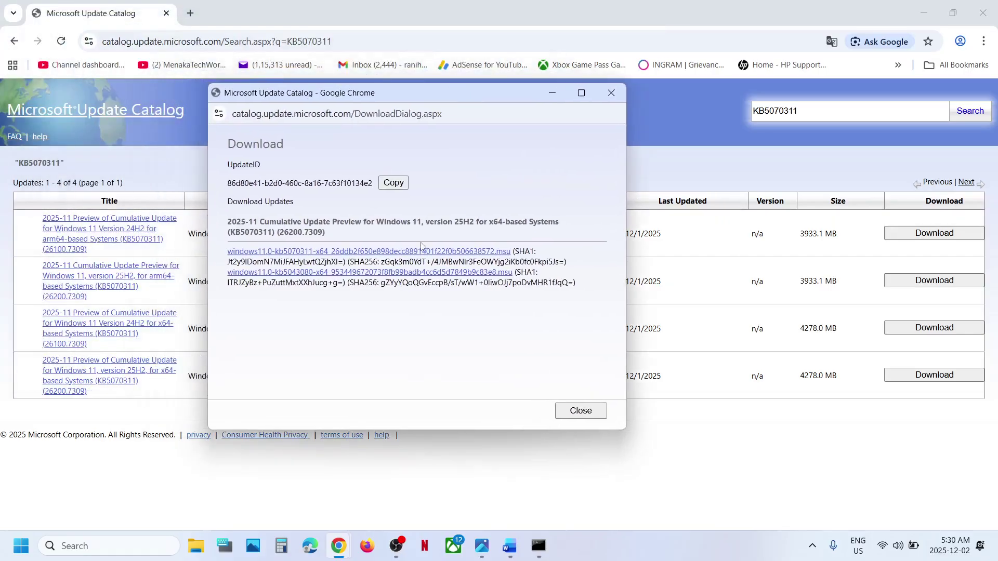
pyautogui.click(317, 252)
pyautogui.click(616, 114)
pyautogui.moveTo(524, 182)
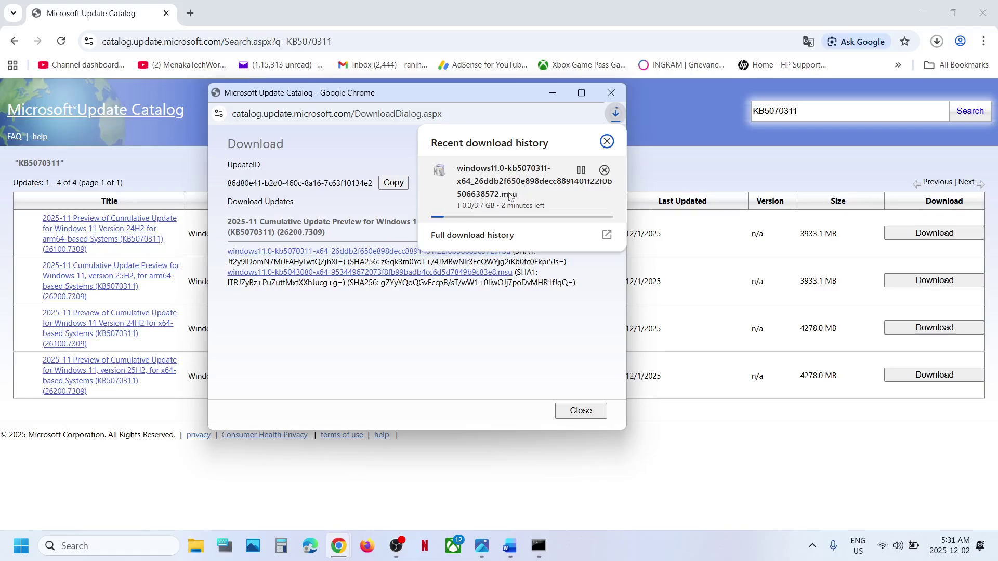
pyautogui.click(157, 469)
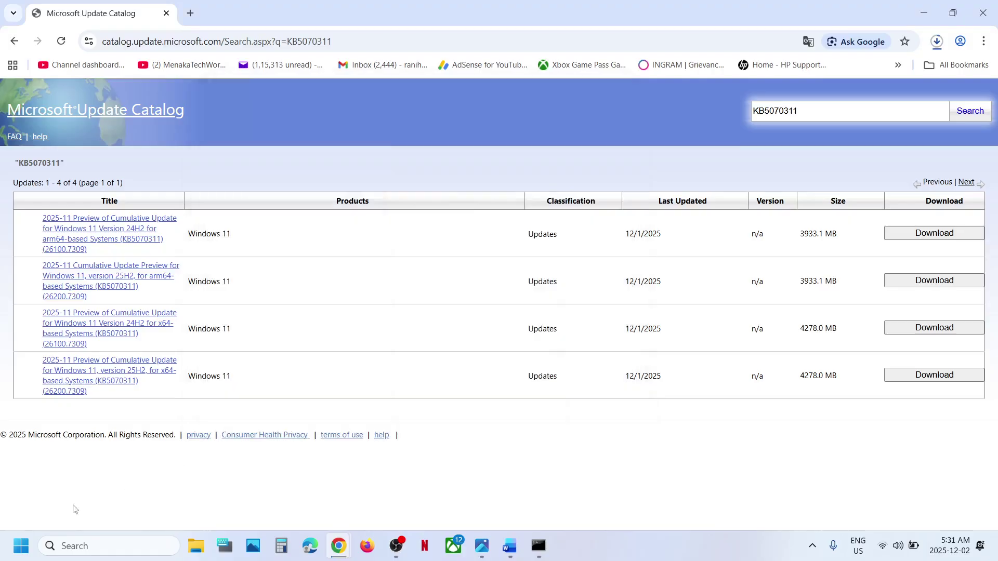
# In the Word notes, highlight Step 5's 'Problems Using Windows Update' and open Settings with Win+I.
pyautogui.click(29, 549)
pyautogui.click(378, 501)
pyautogui.click(524, 483)
pyautogui.click(509, 546)
pyautogui.scroll(-3, 347, 400)
pyautogui.scroll(1, 330, 374)
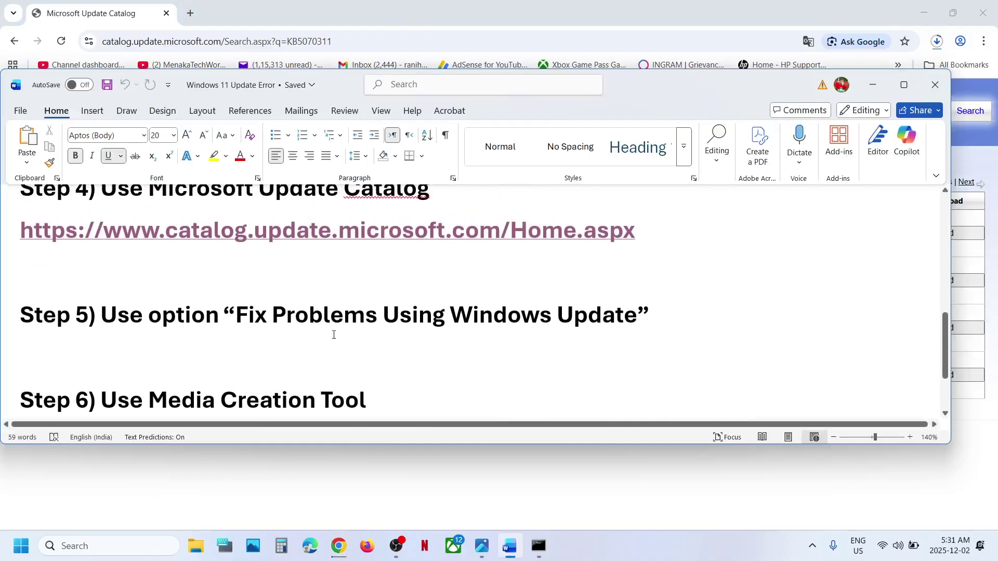
pyautogui.moveTo(296, 331); pyautogui.dragTo(595, 329)
pyautogui.press('super+i')
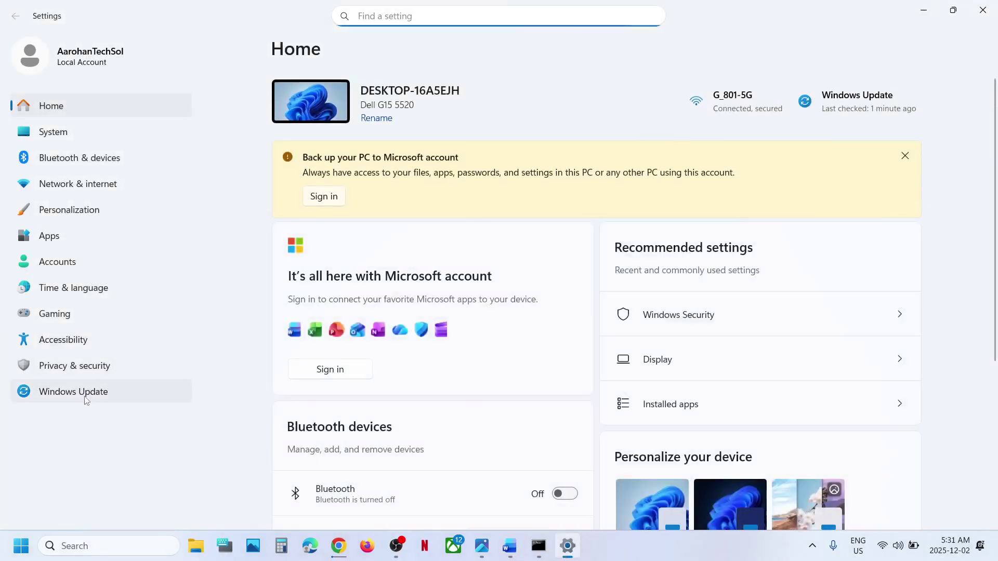
# Go through Windows Update > Advanced options to the Recovery page offering Reinstall now.
pyautogui.click(110, 387)
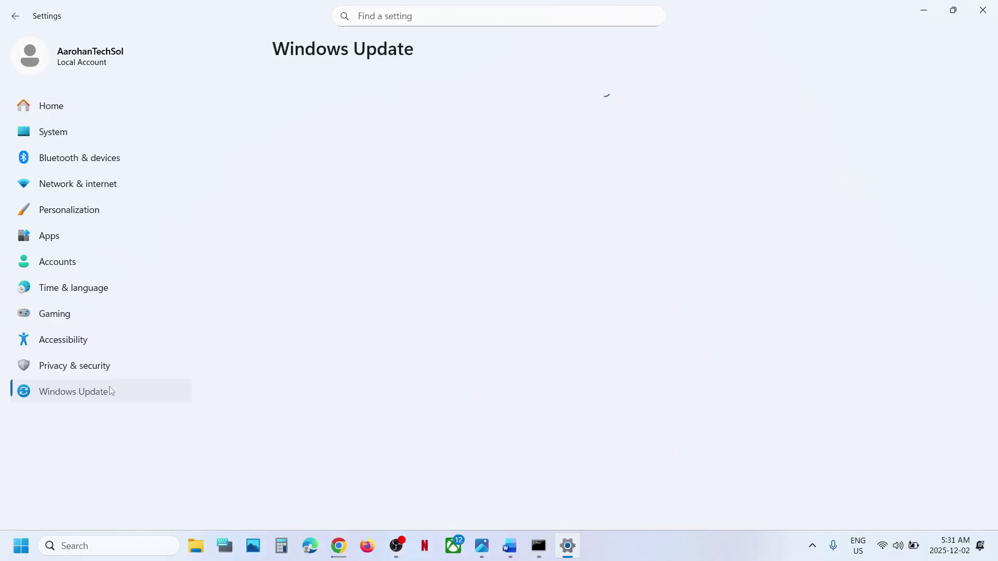
pyautogui.click(400, 377)
pyautogui.scroll(-3, 401, 316)
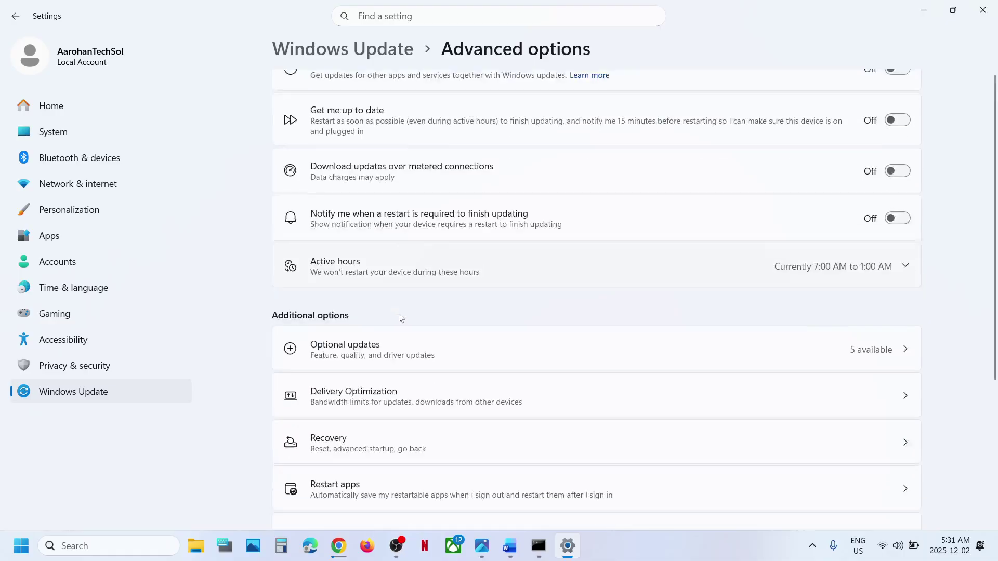
pyautogui.click(362, 335)
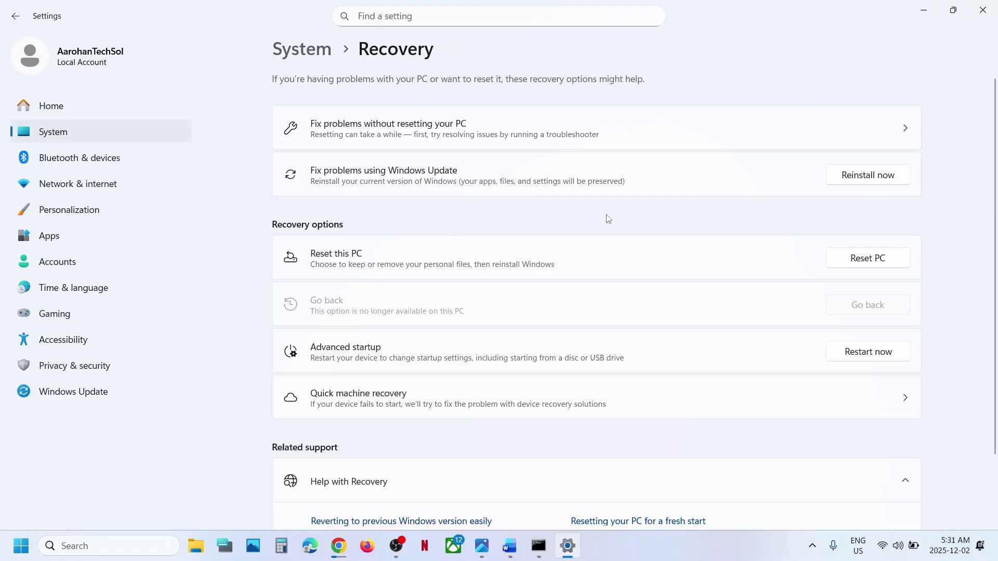
# Follow the notes' Windows 11 download link and download the Media Creation Tool (20.6 MB).
pyautogui.click(508, 554)
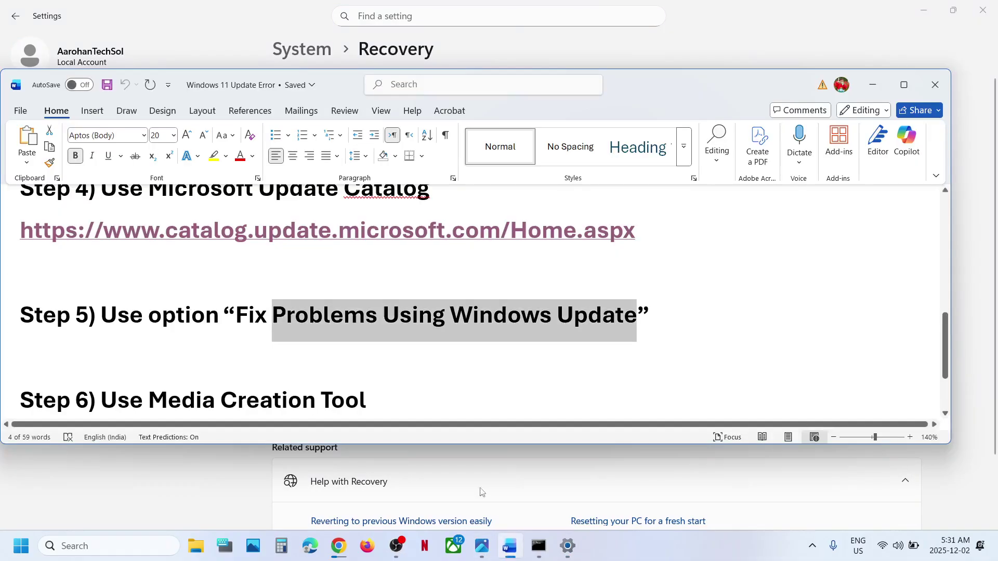
pyautogui.scroll(-2, 316, 347)
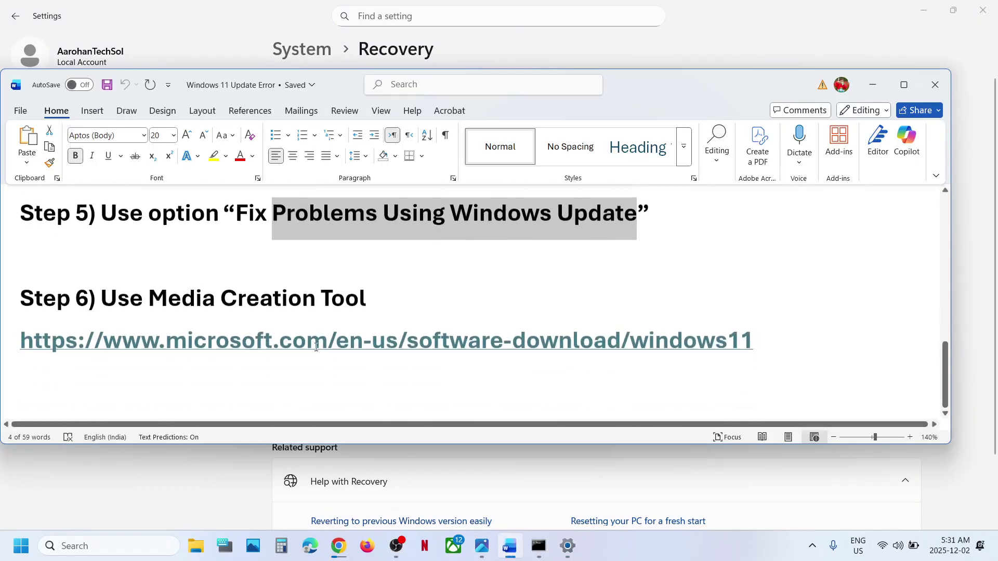
pyautogui.click(361, 347)
pyautogui.keyDown('ctrl'); pyautogui.click(361, 346); pyautogui.keyUp('ctrl')
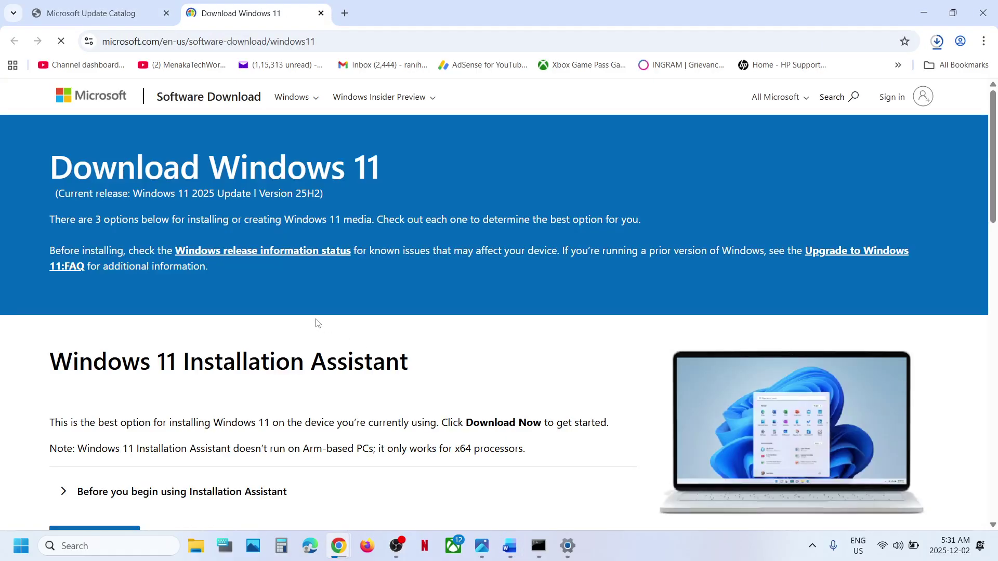
pyautogui.scroll(-6, 318, 323)
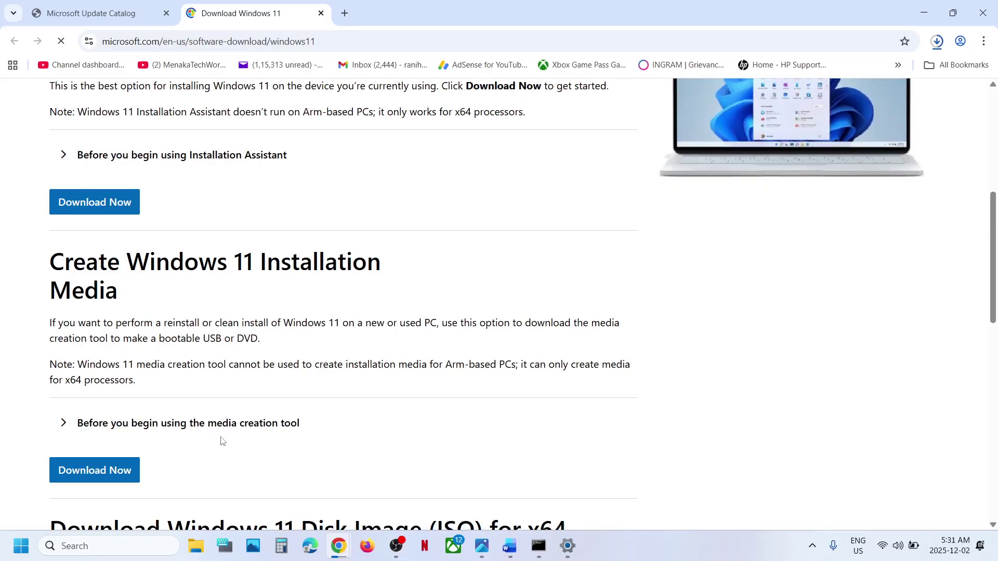
pyautogui.click(102, 476)
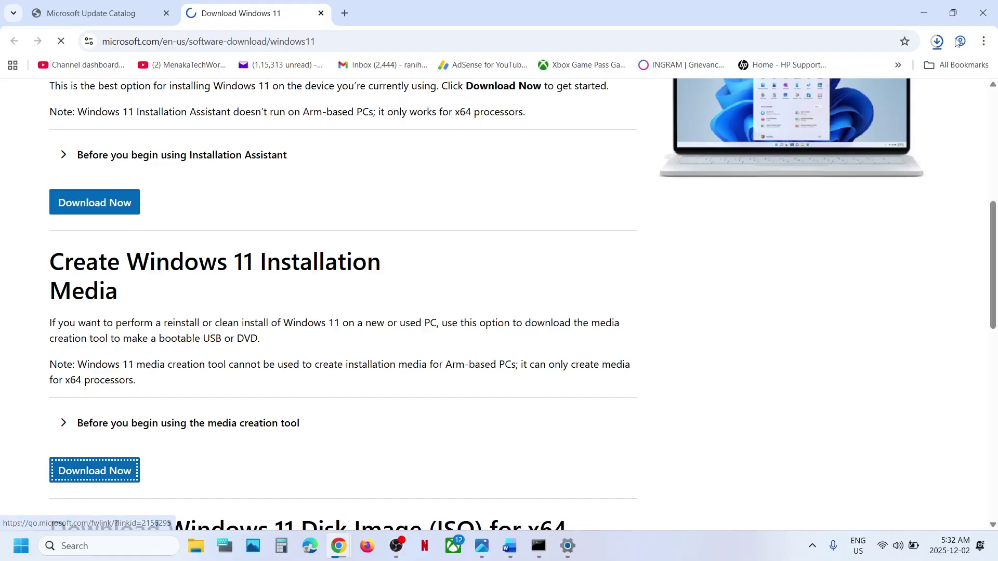
pyautogui.click(937, 41)
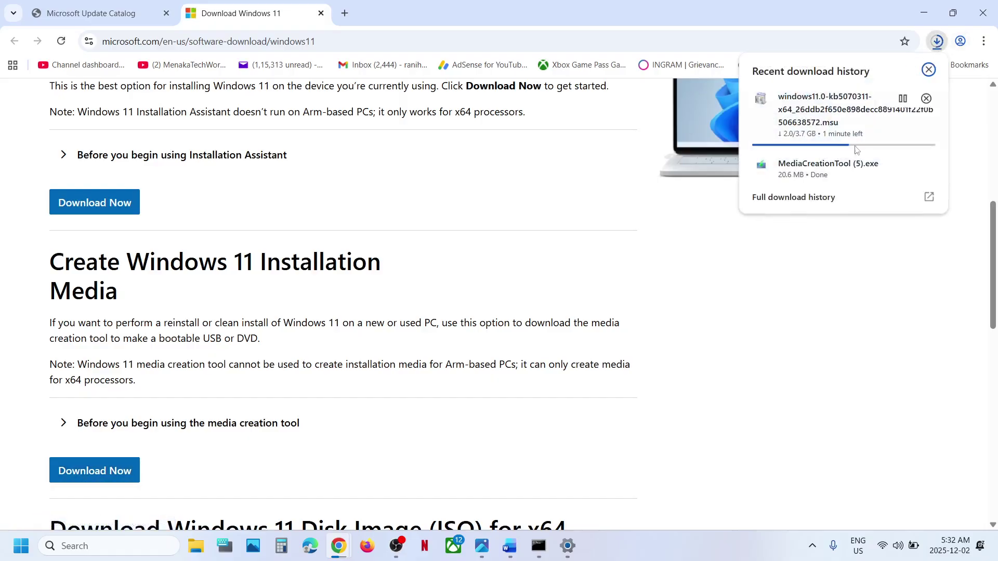
pyautogui.click(482, 551)
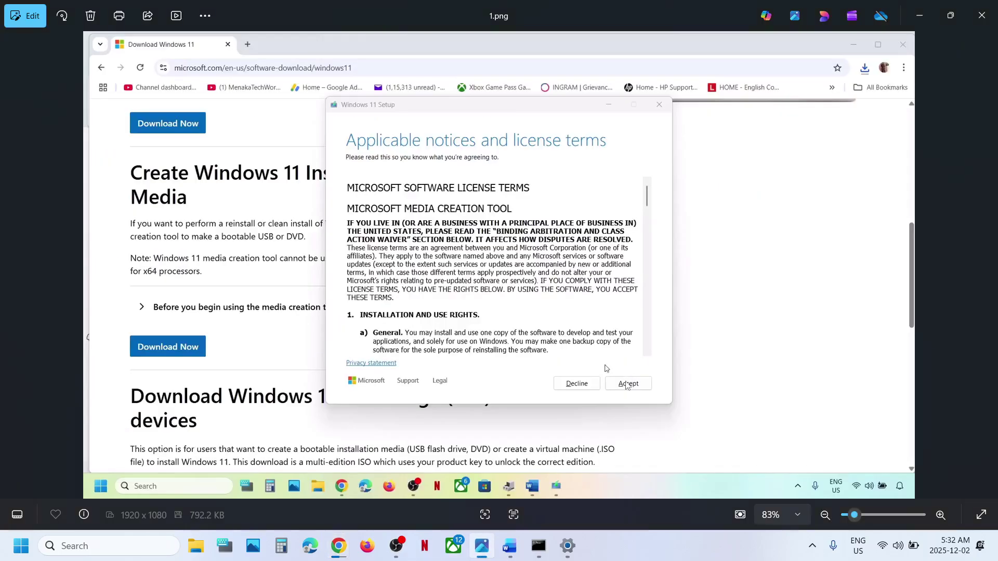
# Page through screenshots 2.png to 13.png, from language and edition choice to Ready to install.
pyautogui.press('Right')
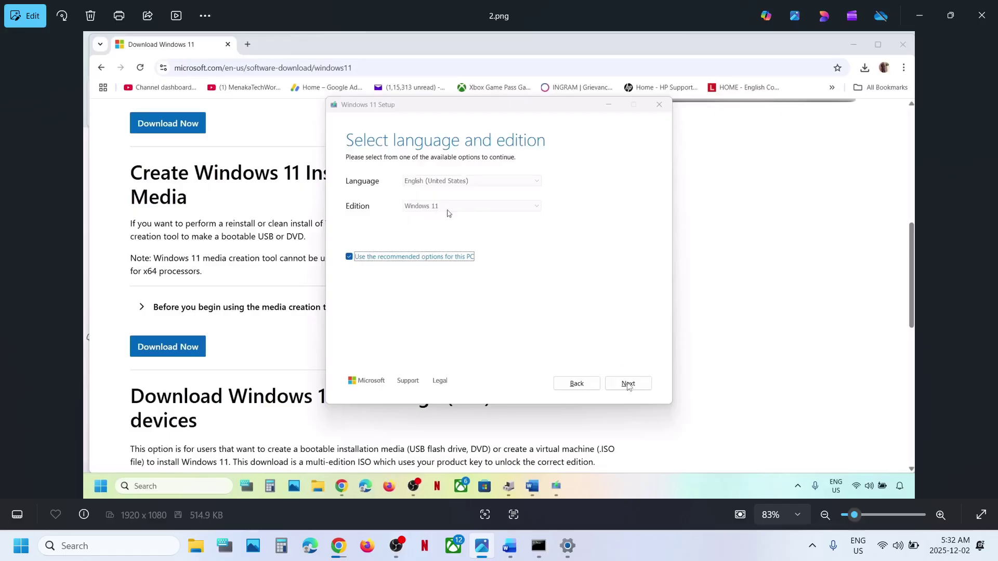
pyautogui.press('Right')
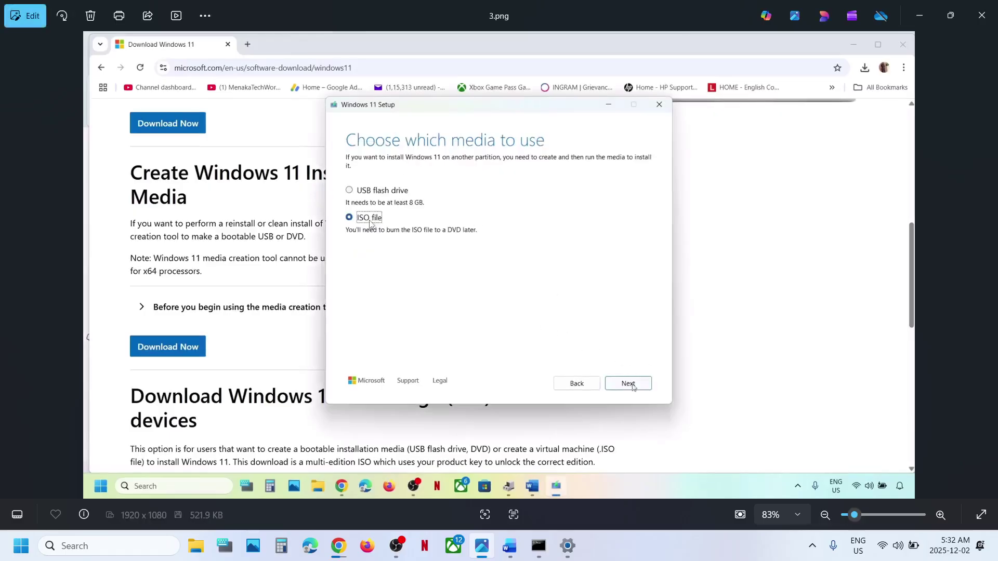
pyautogui.press('Right')
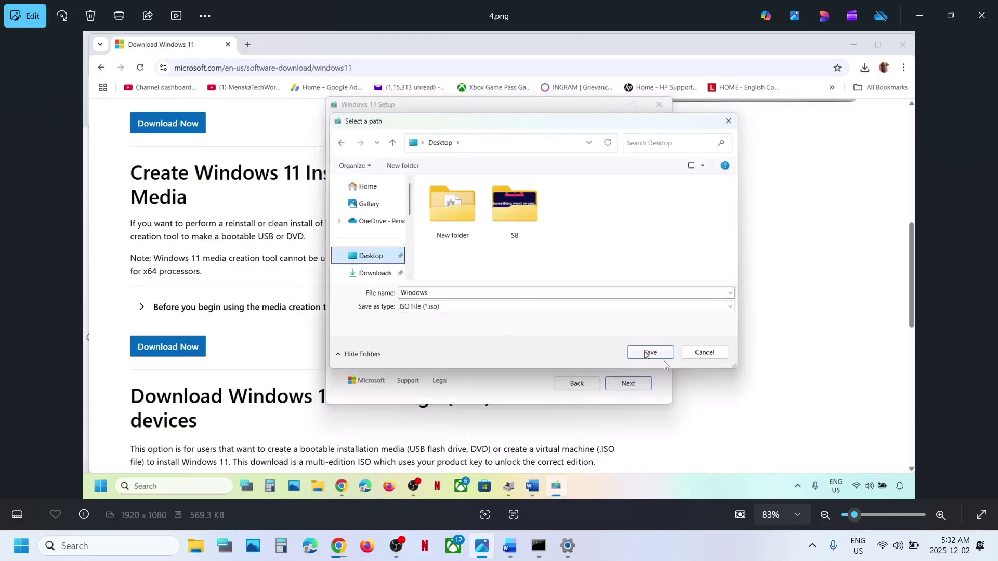
pyautogui.press('Right')
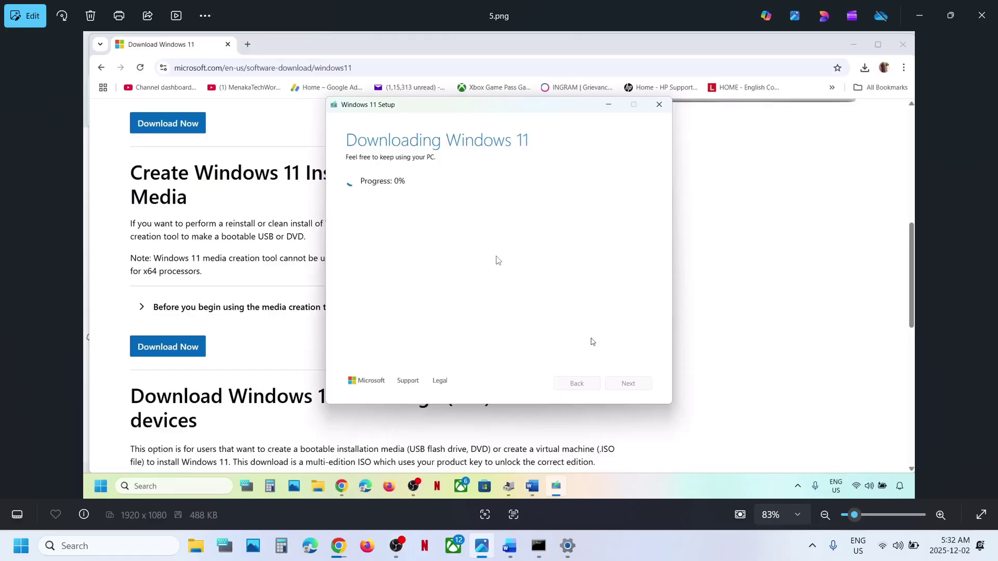
pyautogui.press('Right')
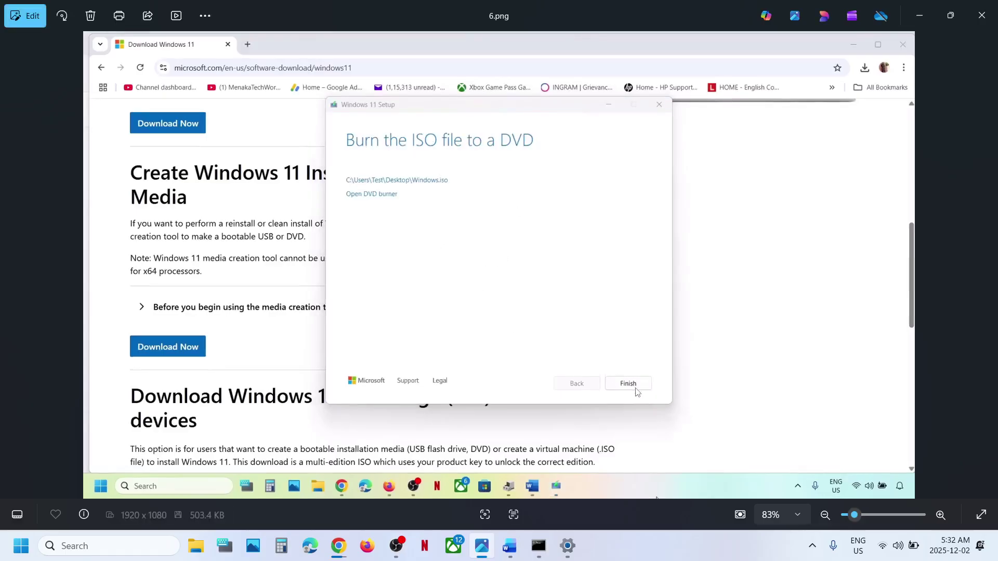
pyautogui.press('Right')
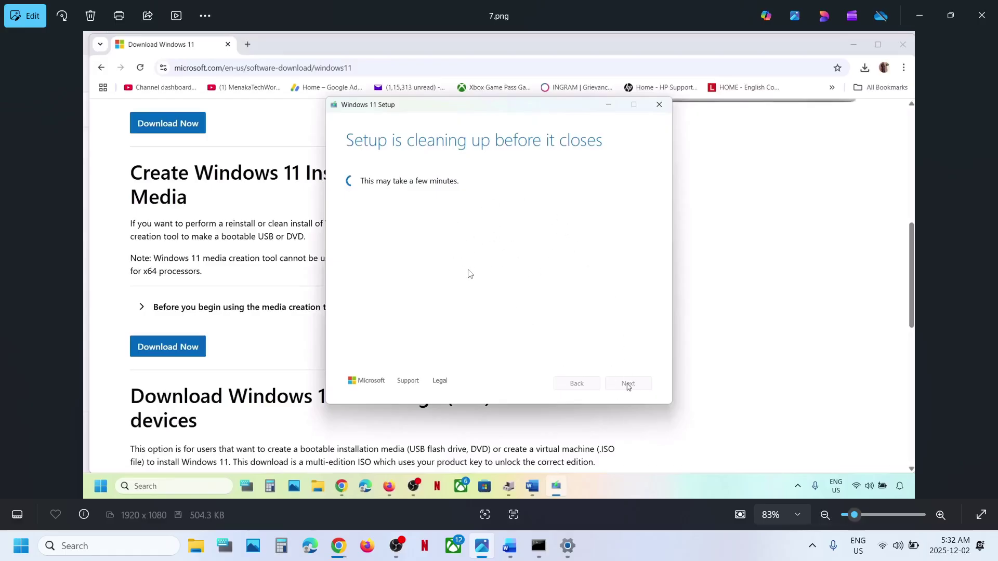
pyautogui.press('Right')
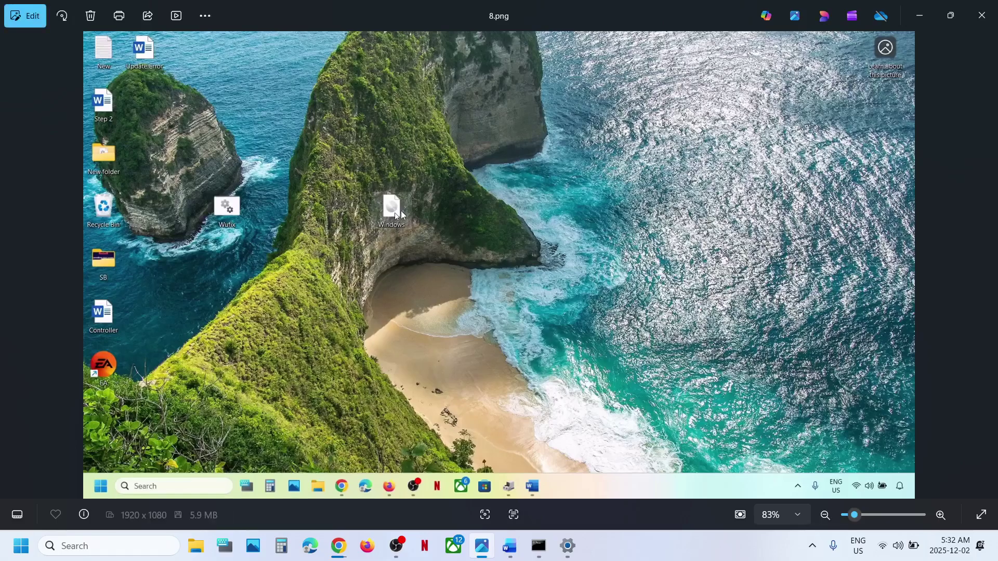
pyautogui.press('Right')
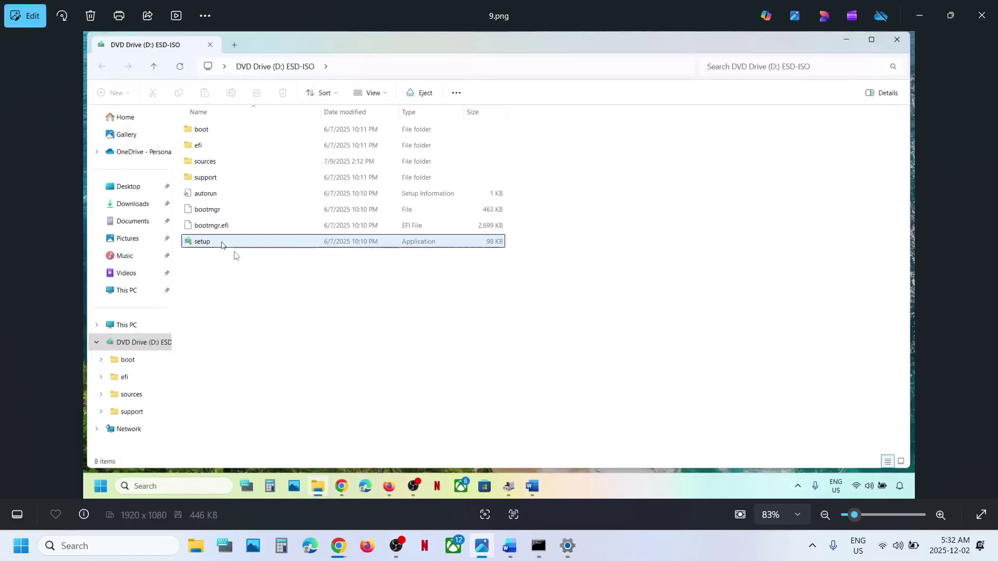
pyautogui.press('Right')
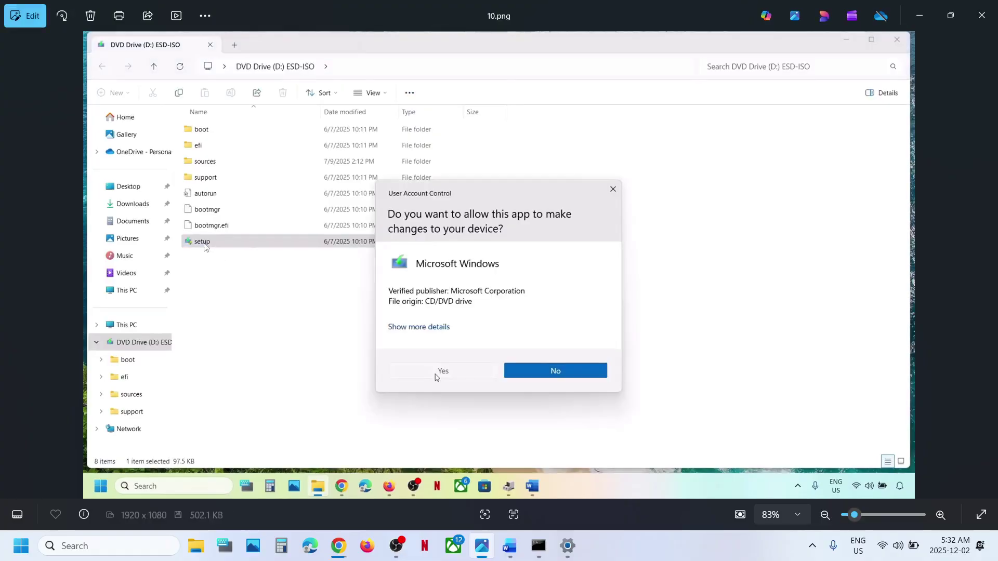
pyautogui.press('Right')
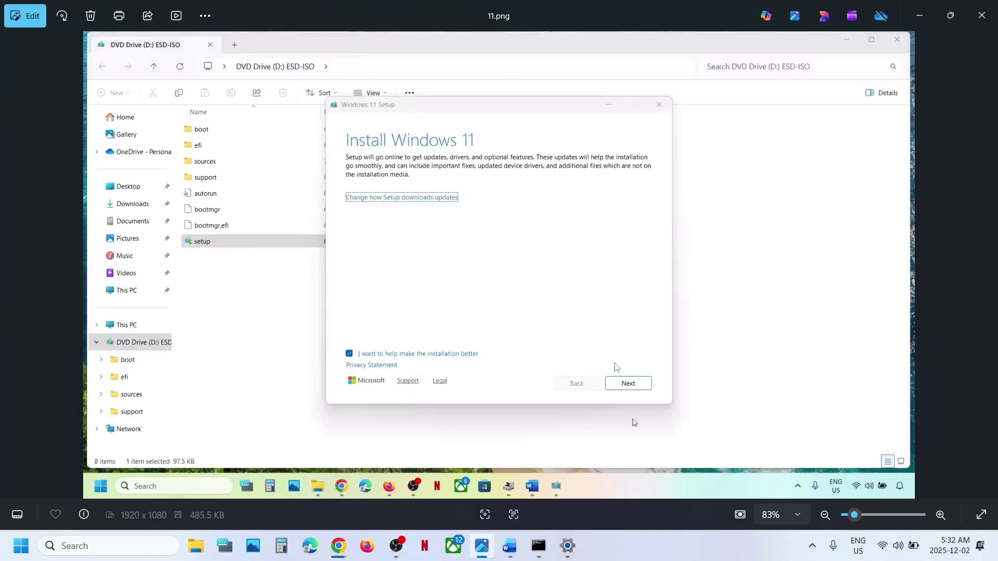
pyautogui.press('Right')
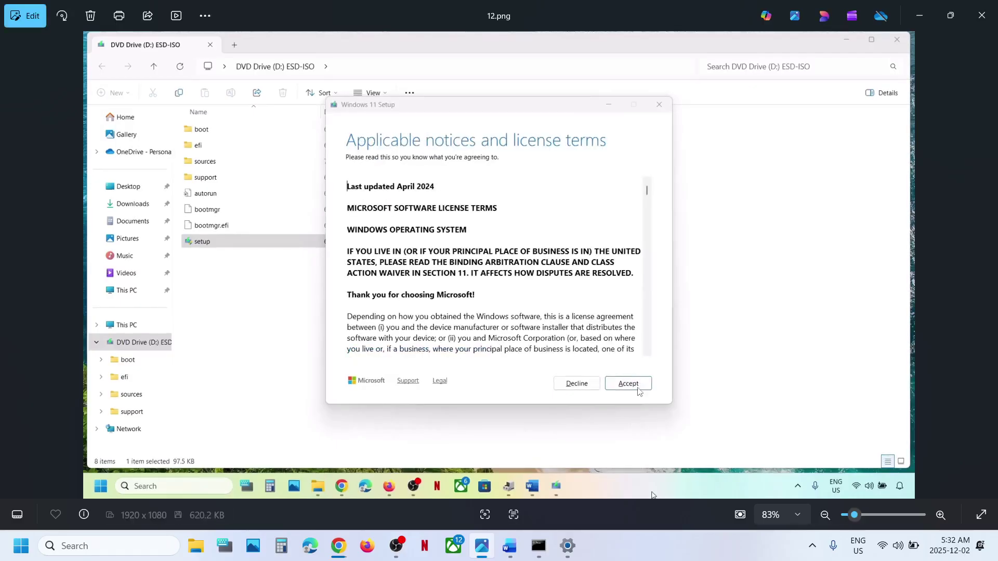
pyautogui.press('Right')
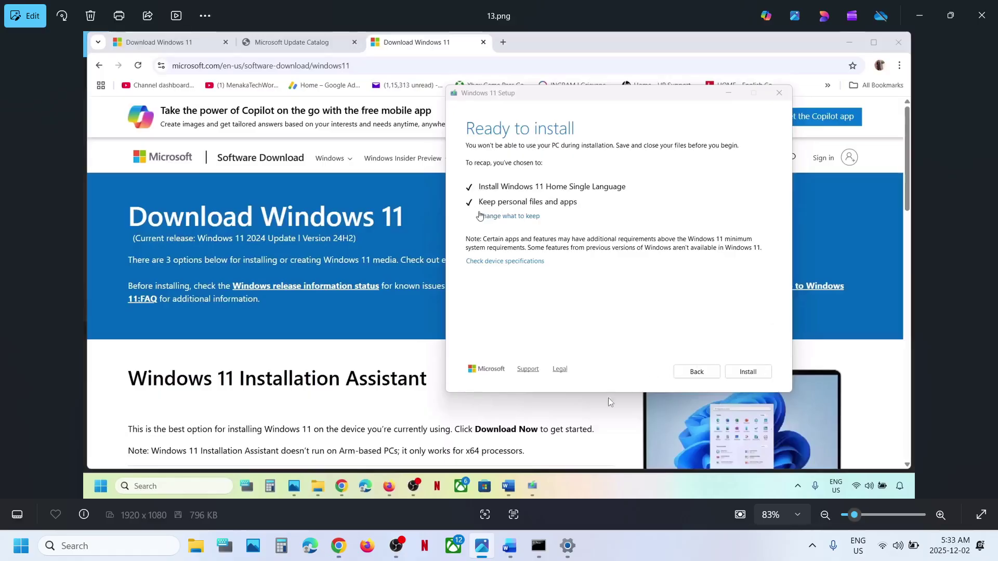
# Reopen Settings on Windows Update, where the 2025-11 Preview Update (KB5070311) downloads at 1%.
pyautogui.click(572, 543)
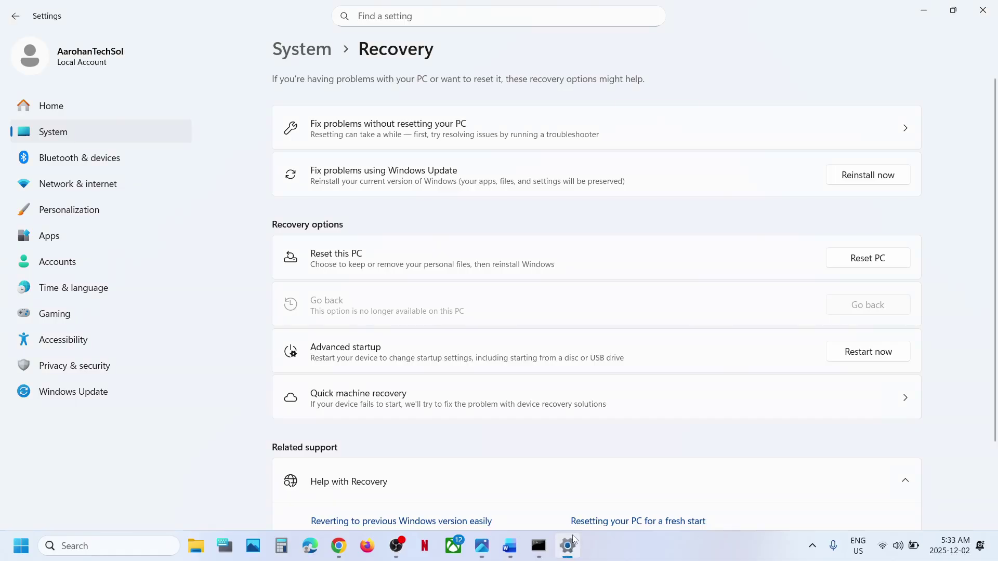
pyautogui.click(74, 391)
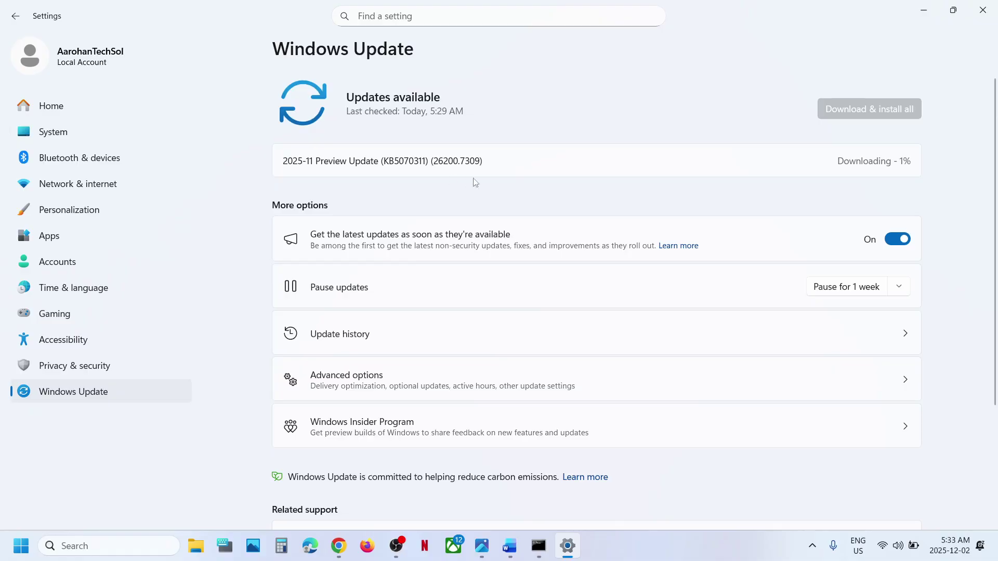
pyautogui.click(632, 552)
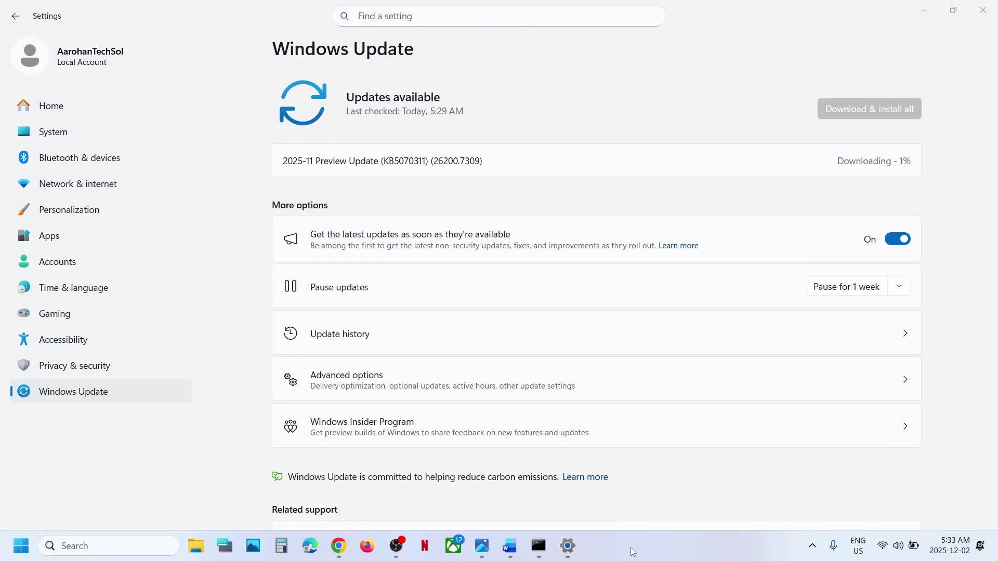